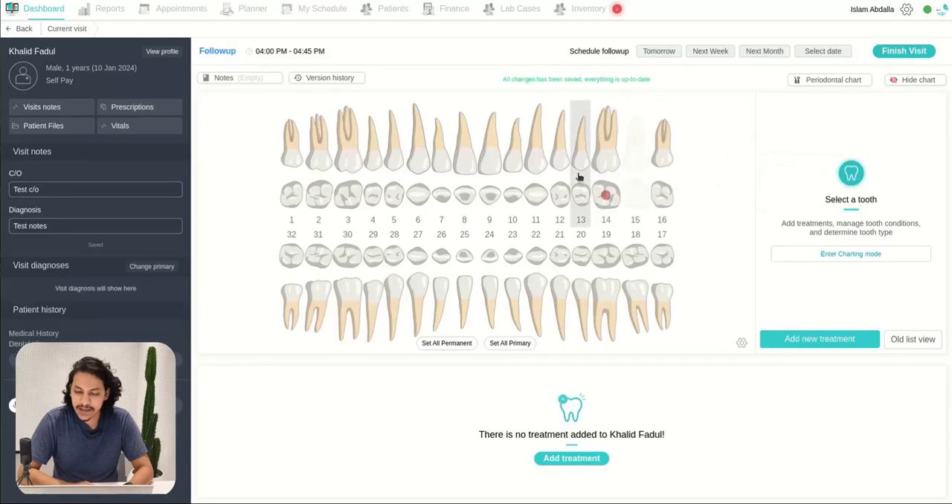
Step: Start per-surface caries on tooth 13, marking the mesial, incisal/occlusal and distal surfaces at severity 1
{"action": "left_click", "coordinate": [579, 176]}
{"action": "left_click", "coordinate": [801, 152]}
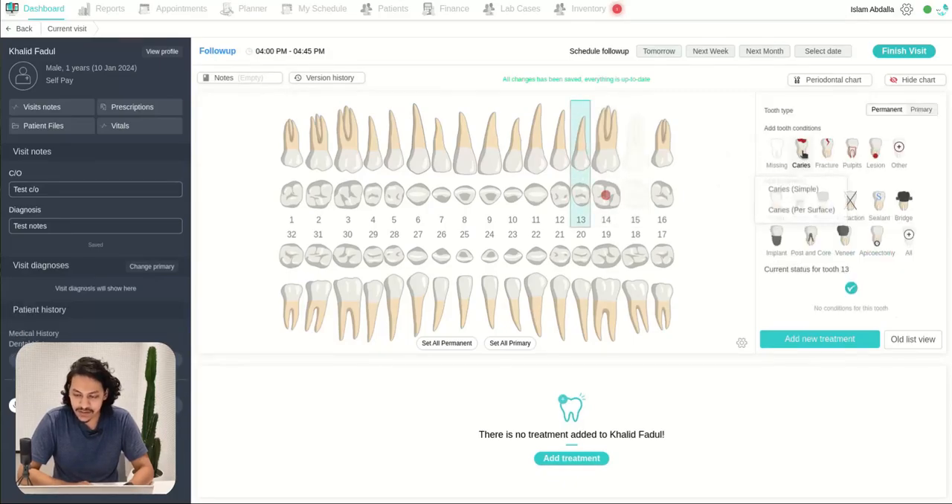
{"action": "left_click", "coordinate": [801, 211]}
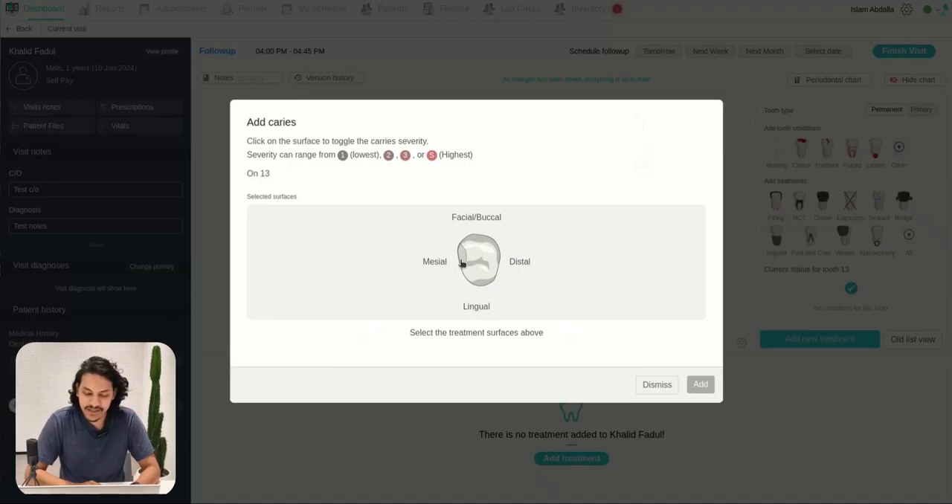
{"action": "left_click", "coordinate": [461, 264]}
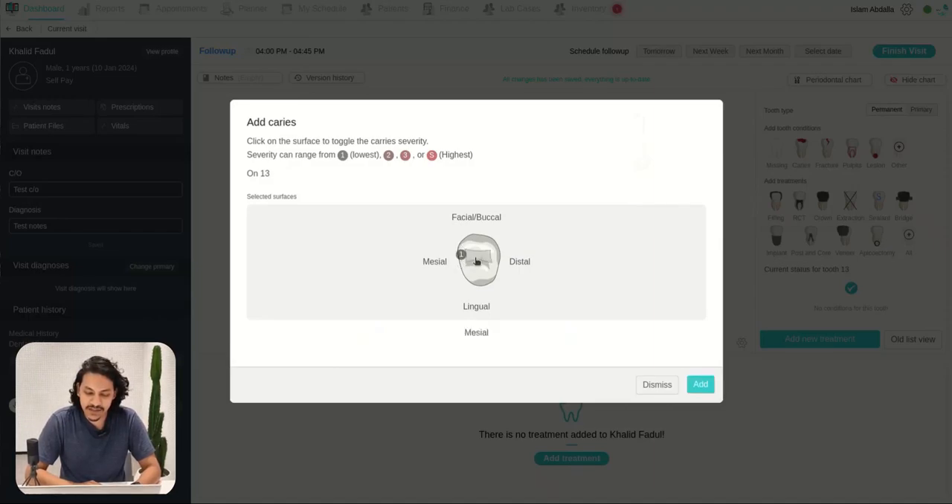
{"action": "left_click", "coordinate": [480, 258]}
{"action": "left_click", "coordinate": [498, 259]}
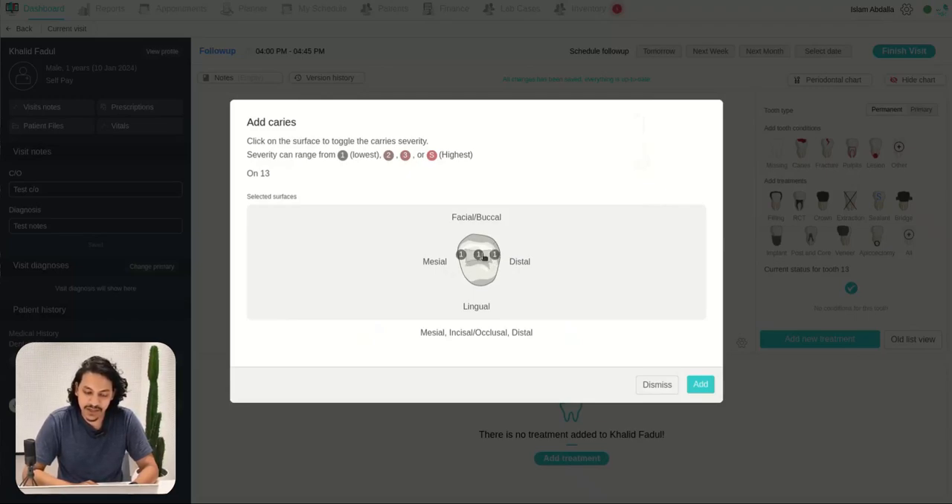
Step: Raise the incisal/occlusal caries to severity S, mark the lingual surface at severity S, and add the caries to tooth 13
{"action": "left_click", "coordinate": [480, 255]}
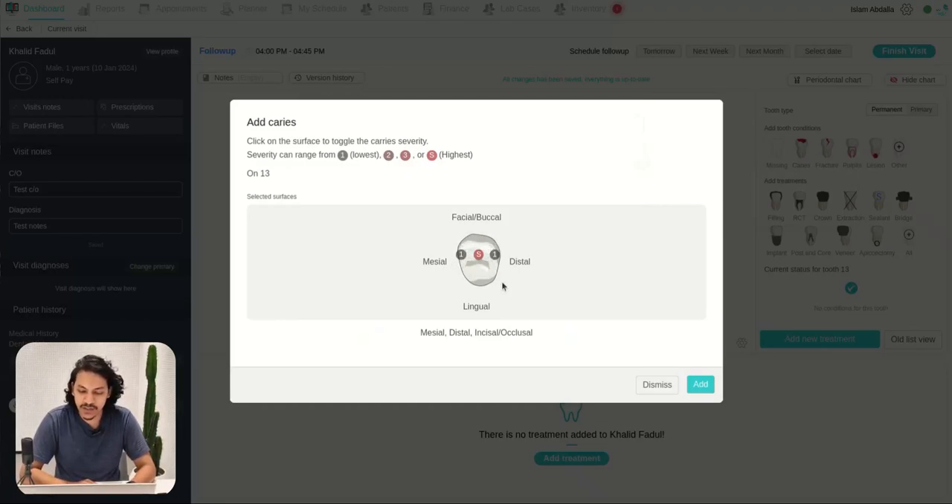
{"action": "left_click", "coordinate": [475, 275]}
{"action": "left_click", "coordinate": [474, 274]}
{"action": "left_click", "coordinate": [484, 274]}
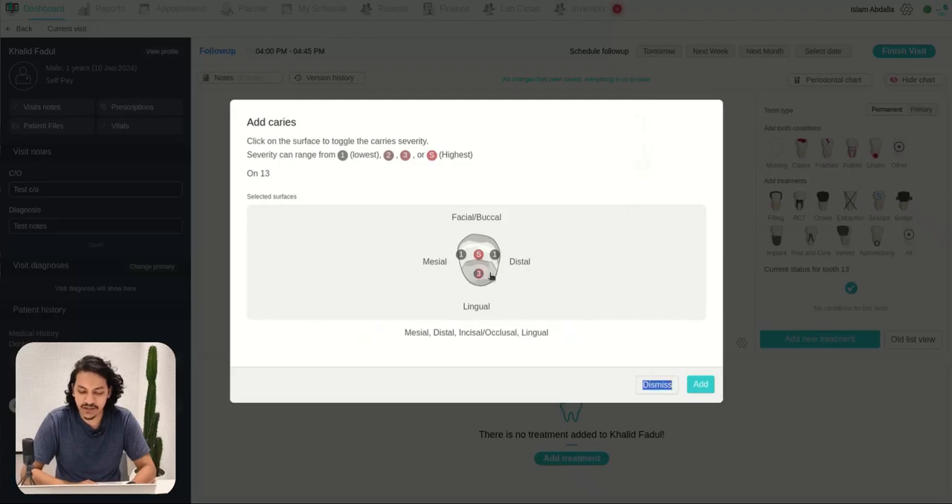
{"action": "left_click", "coordinate": [490, 277]}
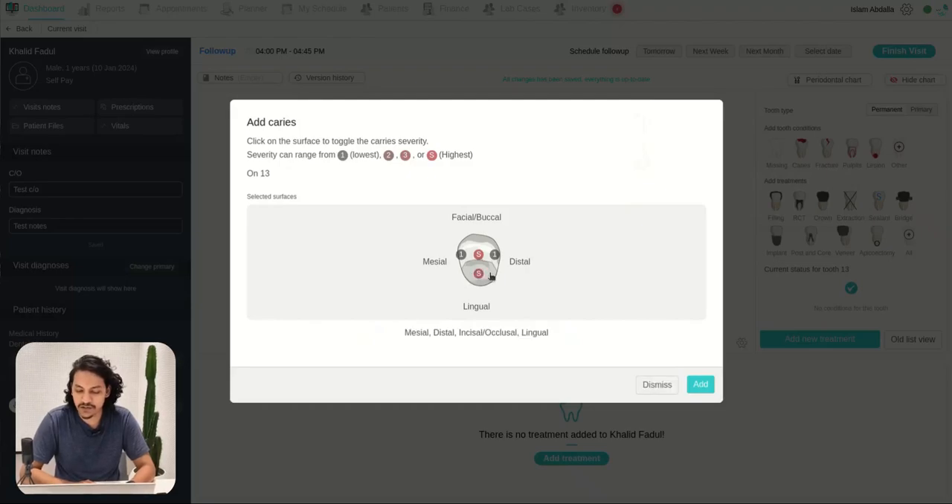
{"action": "left_click", "coordinate": [700, 384]}
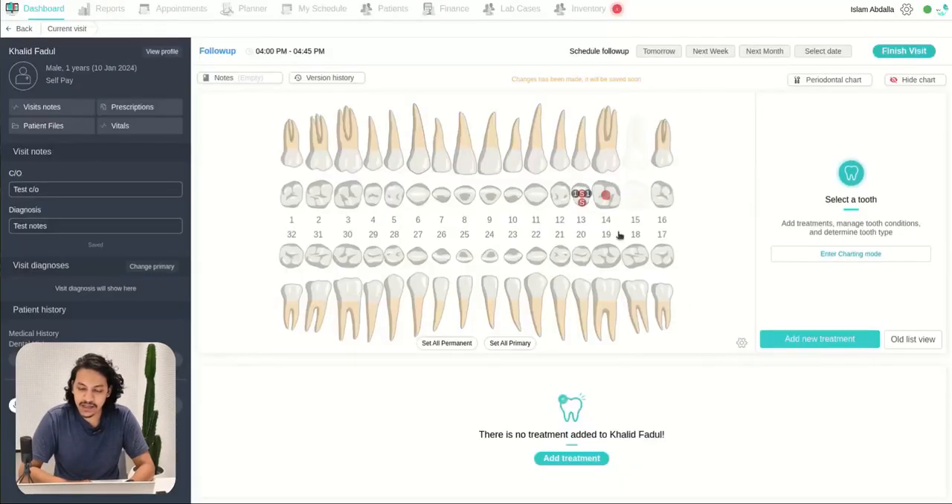
Step: Chart a simple fracture on tooth 12 and a root fracture on tooth 11
{"action": "left_click", "coordinate": [554, 190]}
{"action": "left_click", "coordinate": [824, 156]}
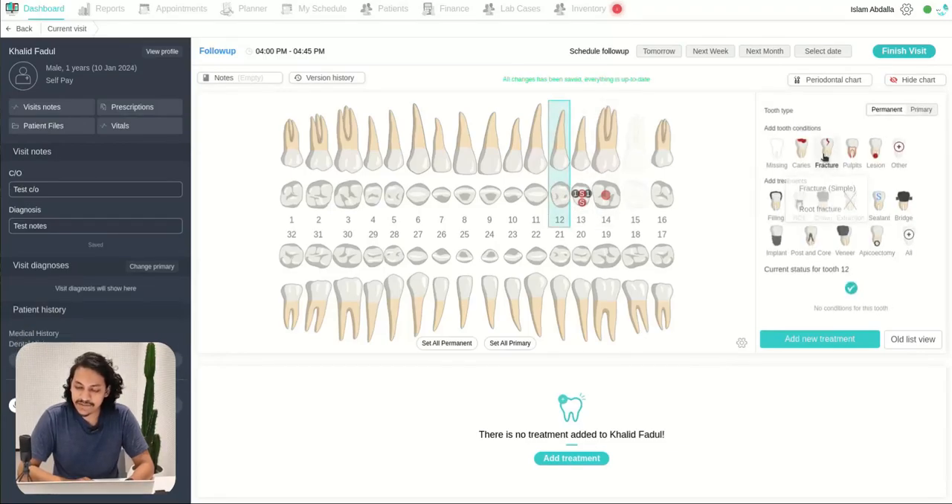
{"action": "left_click", "coordinate": [827, 190]}
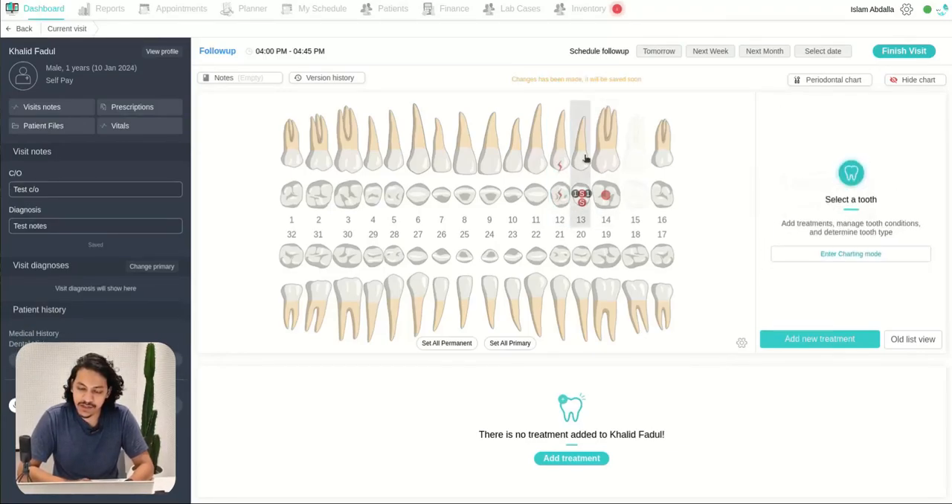
{"action": "left_click", "coordinate": [538, 185]}
{"action": "left_click", "coordinate": [824, 168]}
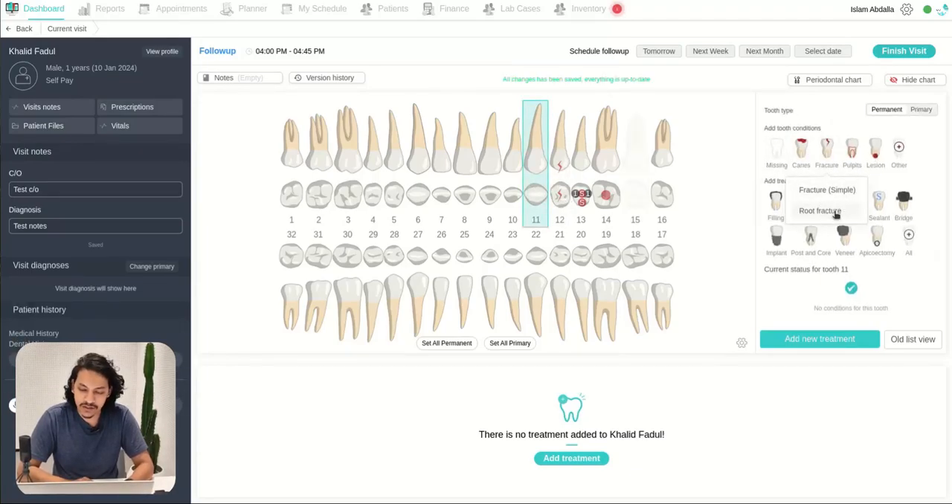
{"action": "left_click", "coordinate": [820, 211]}
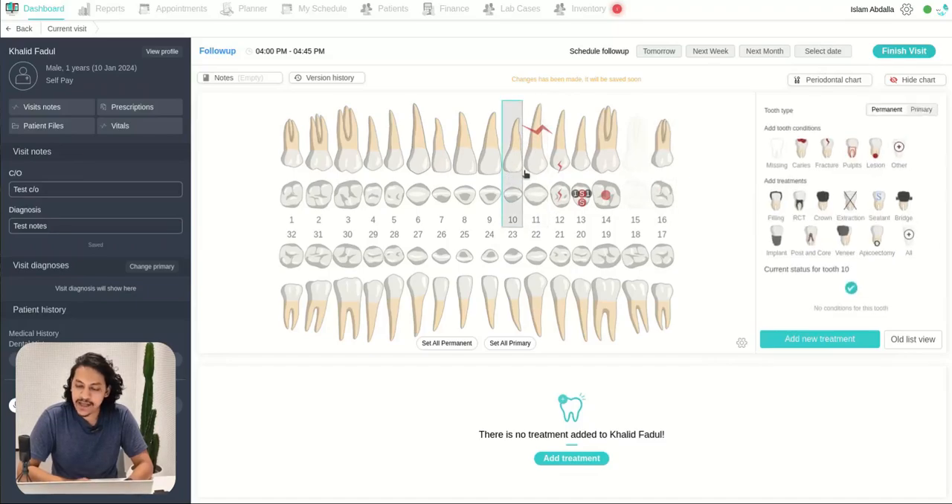
Step: Chart pulpitis on tooth 10 and a lesion on tooth 9
{"action": "left_click", "coordinate": [523, 173]}
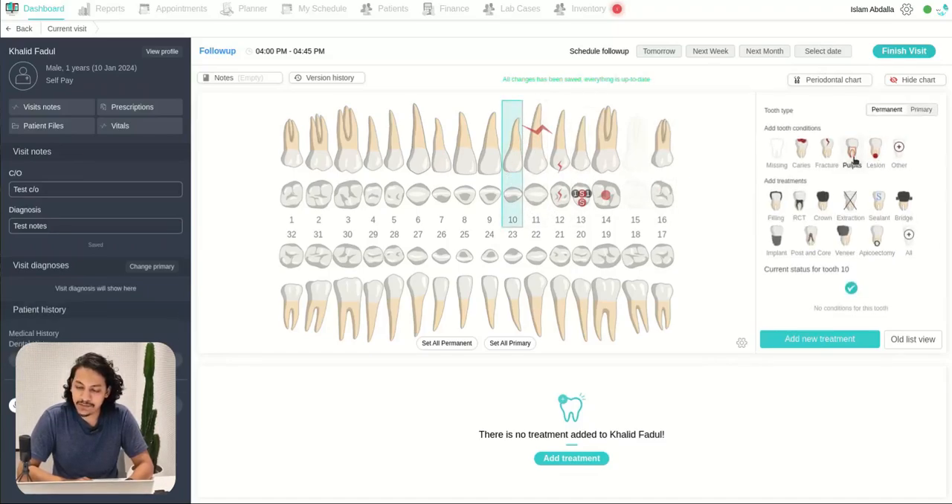
{"action": "left_click", "coordinate": [851, 151]}
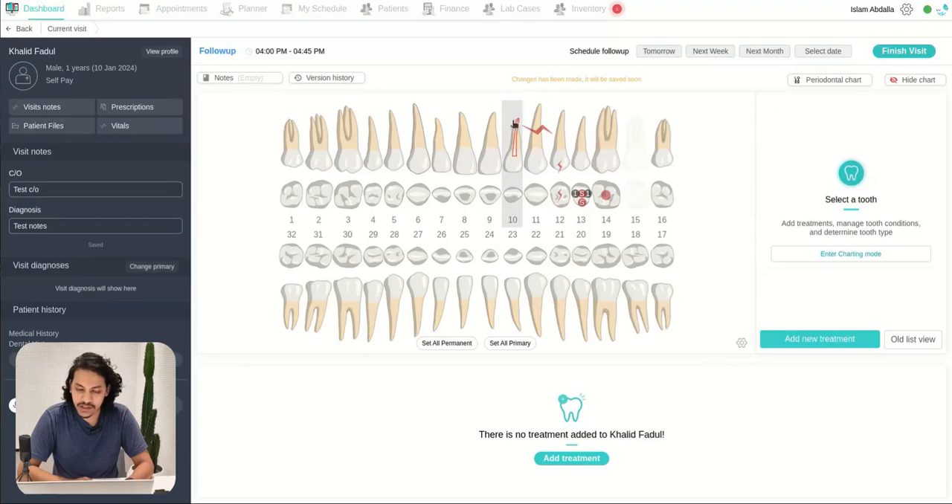
{"action": "left_click", "coordinate": [489, 195]}
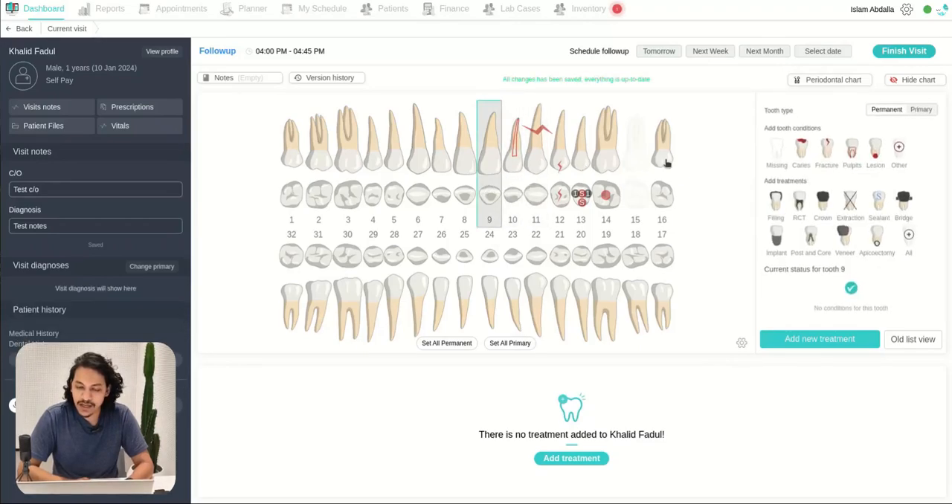
{"action": "left_click", "coordinate": [875, 149]}
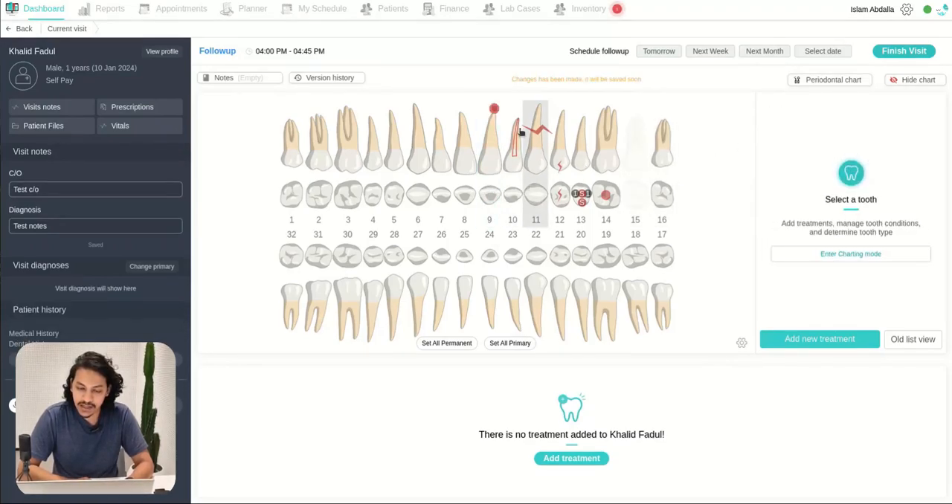
Step: Mark tooth 8 as impacted and chart a cervical lesion on tooth 7
{"action": "left_click", "coordinate": [464, 171]}
{"action": "left_click", "coordinate": [898, 147]}
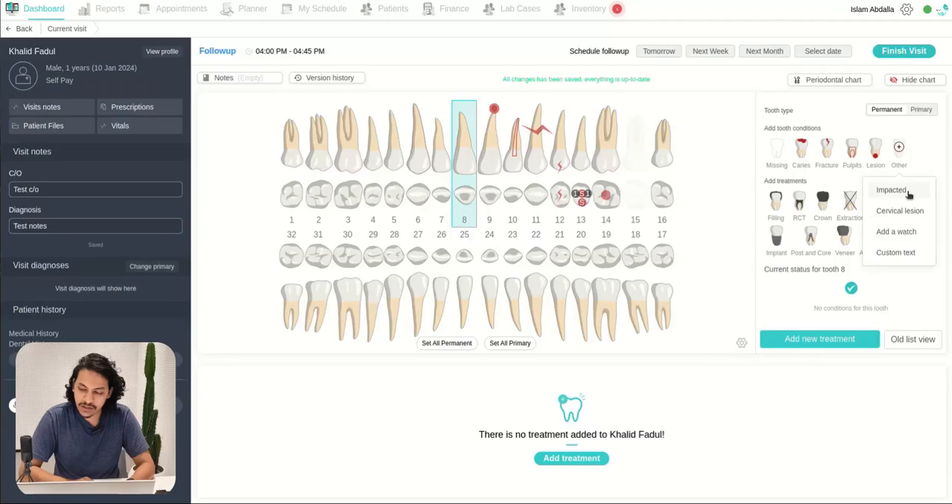
{"action": "left_click", "coordinate": [907, 192]}
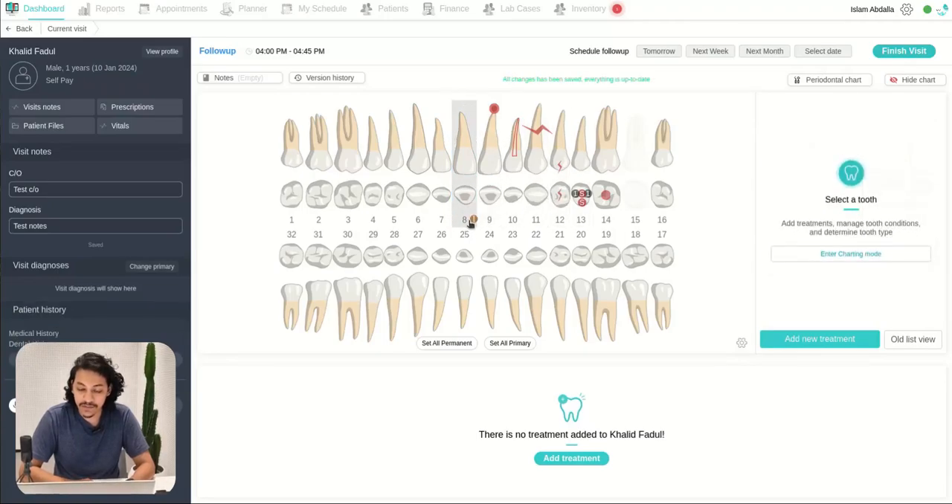
{"action": "left_click", "coordinate": [437, 164]}
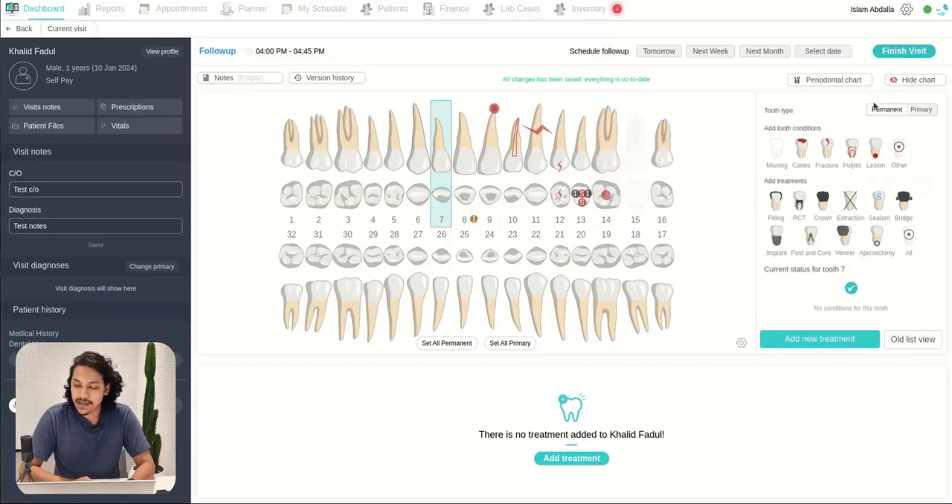
{"action": "left_click", "coordinate": [895, 148]}
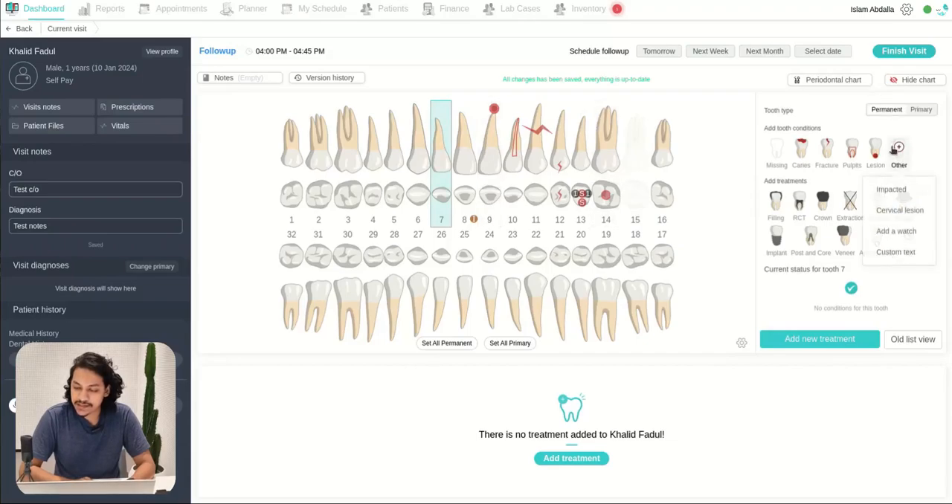
{"action": "left_click", "coordinate": [909, 213]}
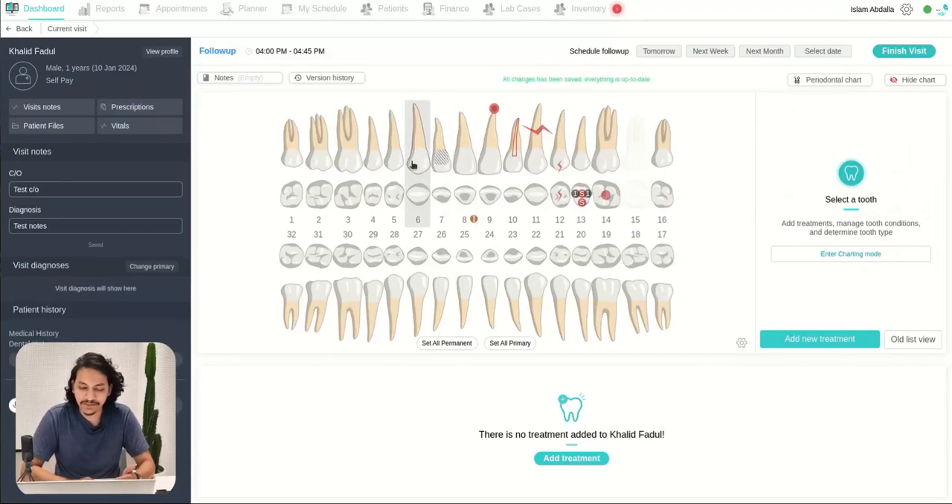
Step: Add a watch to tooth 6 and check the watch note below the chart
{"action": "left_click", "coordinate": [418, 148]}
{"action": "left_click", "coordinate": [897, 153]}
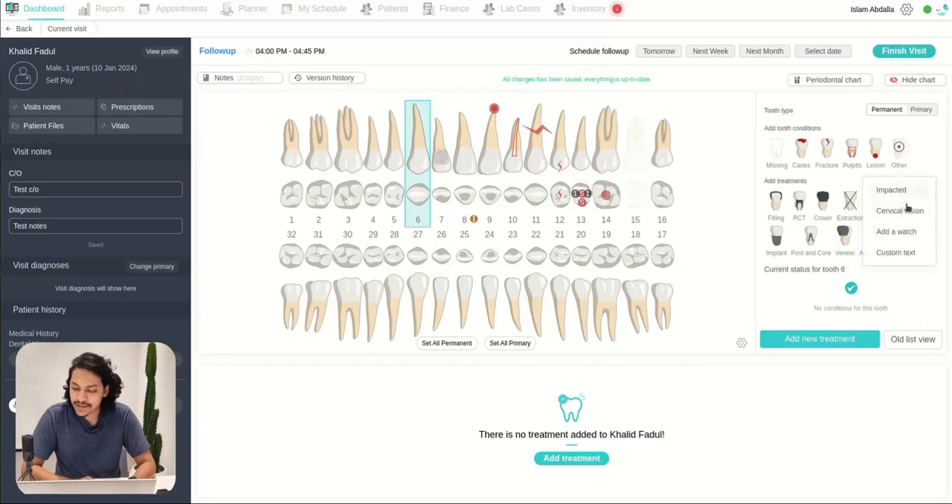
{"action": "left_click", "coordinate": [895, 232]}
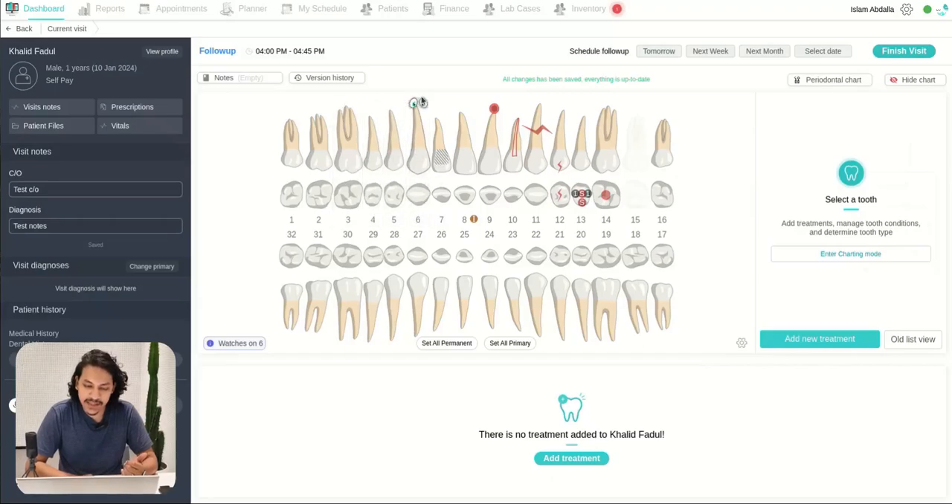
{"action": "triple_click", "coordinate": [220, 343]}
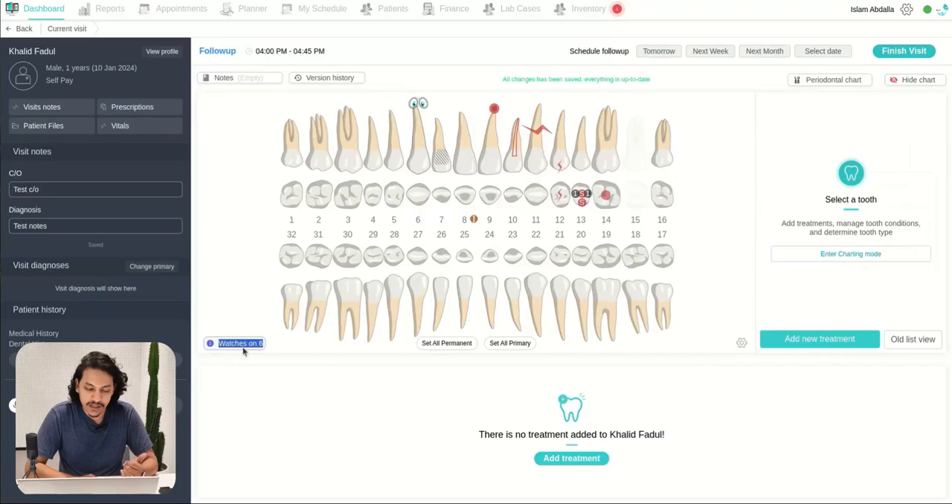
{"action": "left_click", "coordinate": [243, 352]}
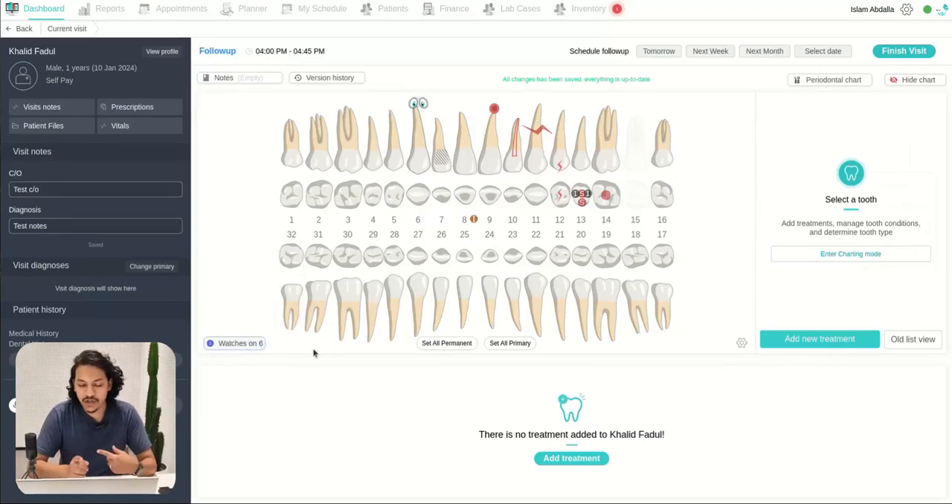
Step: Add the custom text "Rotten" in dark red to tooth 5
{"action": "left_click", "coordinate": [396, 164]}
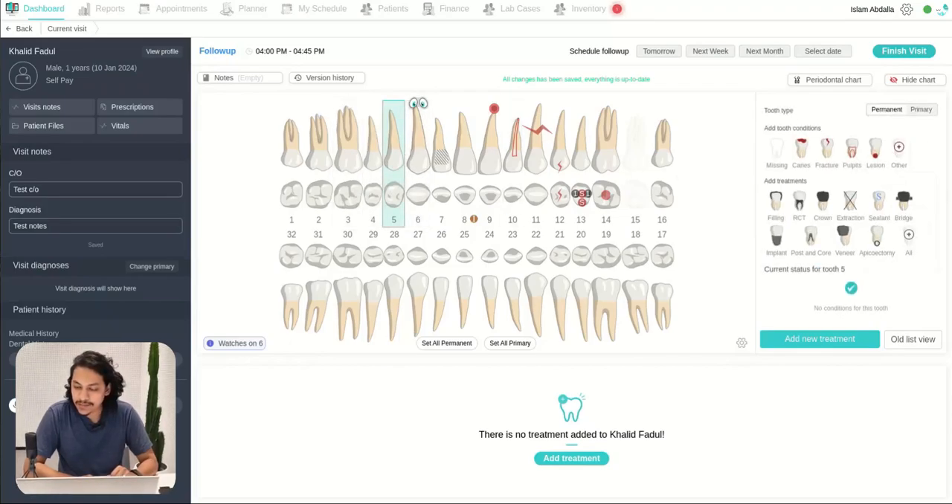
{"action": "left_click", "coordinate": [899, 151]}
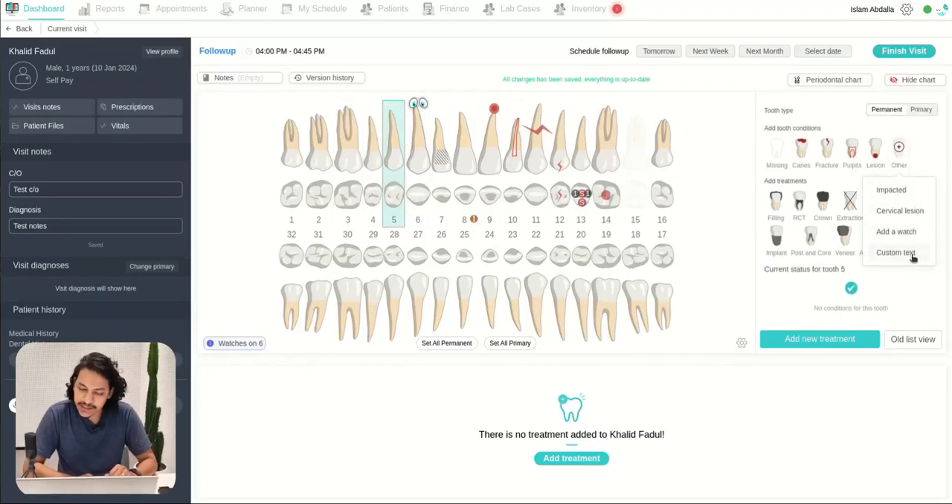
{"action": "left_click", "coordinate": [896, 253]}
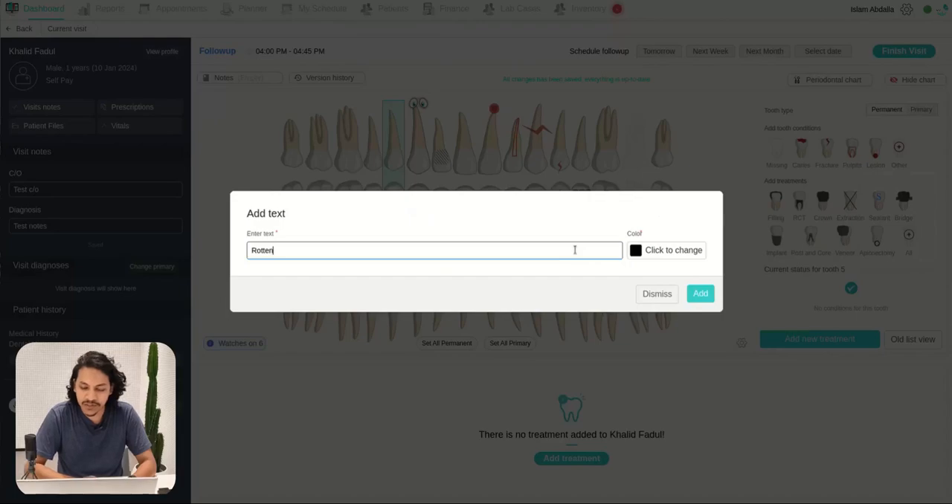
{"action": "left_click", "coordinate": [643, 257]}
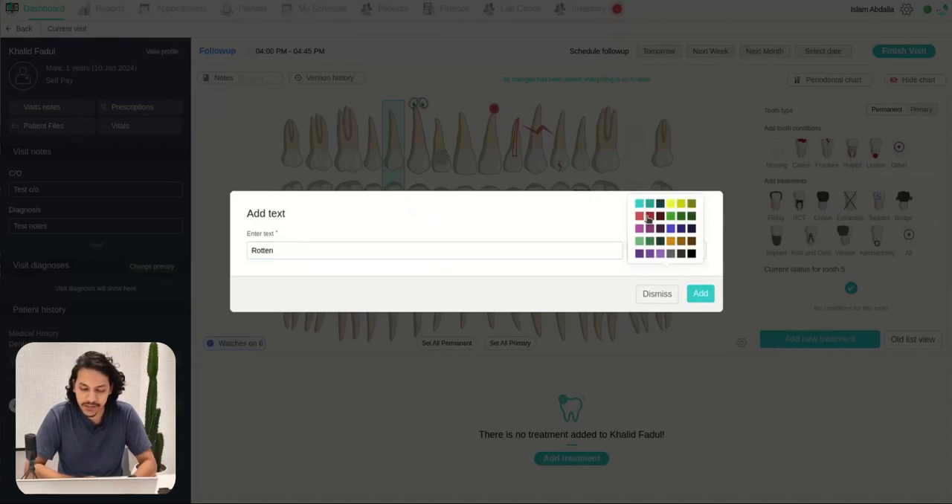
{"action": "left_click", "coordinate": [648, 217]}
{"action": "left_click", "coordinate": [700, 293]}
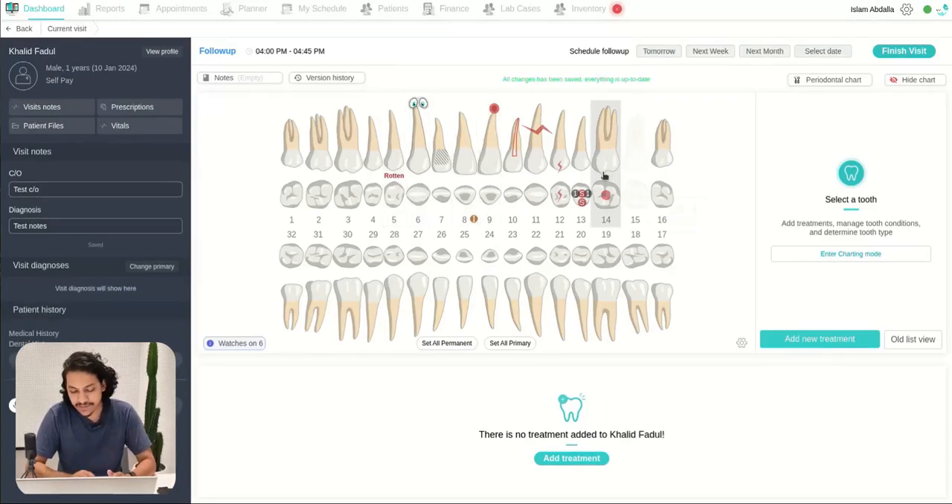
Step: Add and start the D6604 retainer inlay on tooth 4, covering the distal, incisal/occlusal and mesial surfaces
{"action": "left_click", "coordinate": [377, 199]}
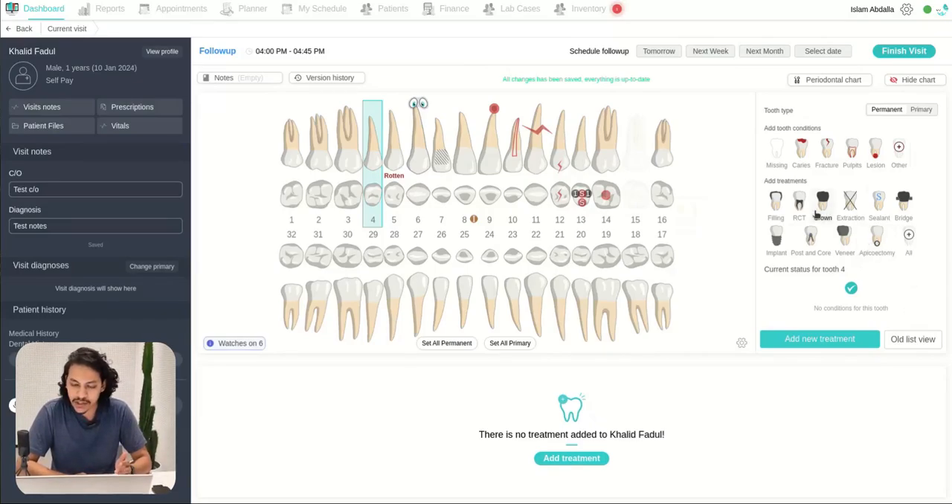
{"action": "left_click", "coordinate": [773, 214]}
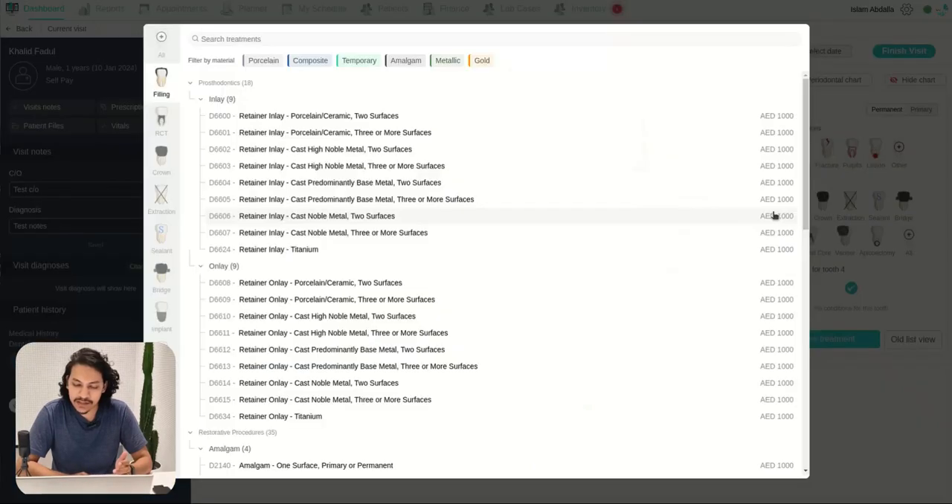
{"action": "left_click", "coordinate": [363, 183]}
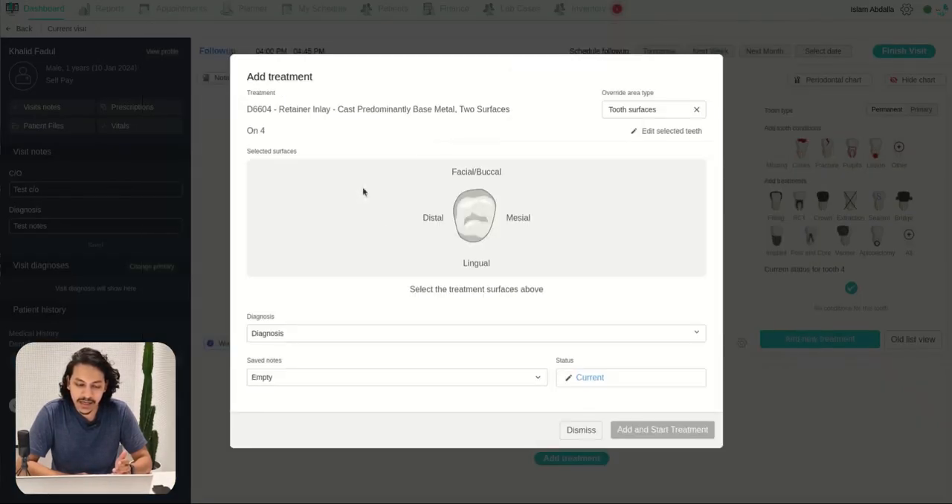
{"action": "left_click", "coordinate": [457, 215]}
{"action": "left_click", "coordinate": [487, 212]}
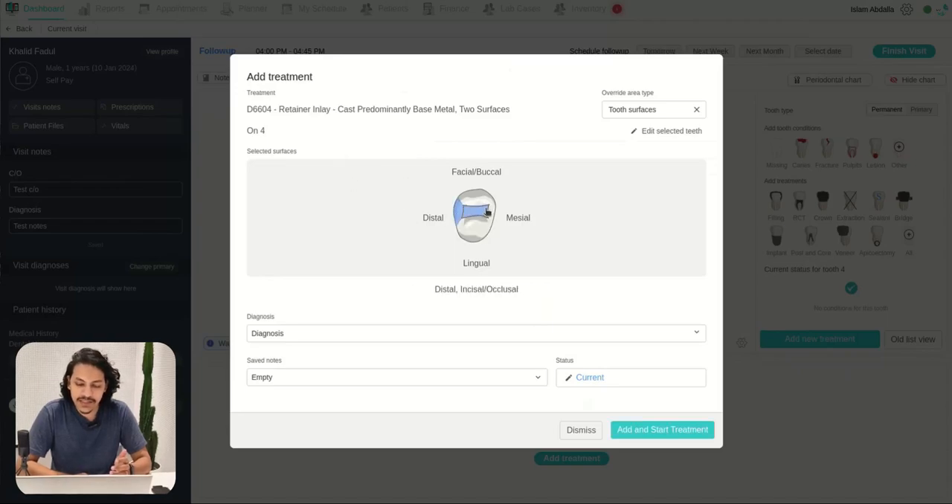
{"action": "left_click", "coordinate": [493, 215]}
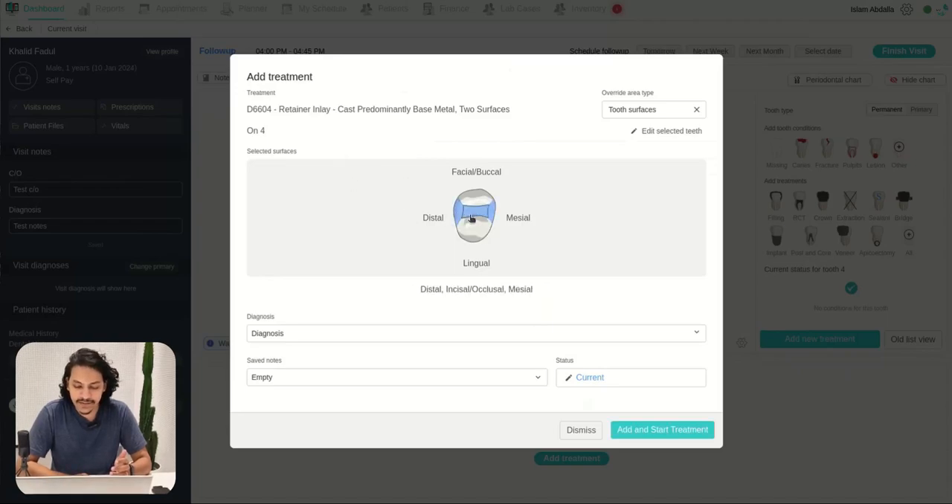
{"action": "left_click", "coordinate": [663, 430]}
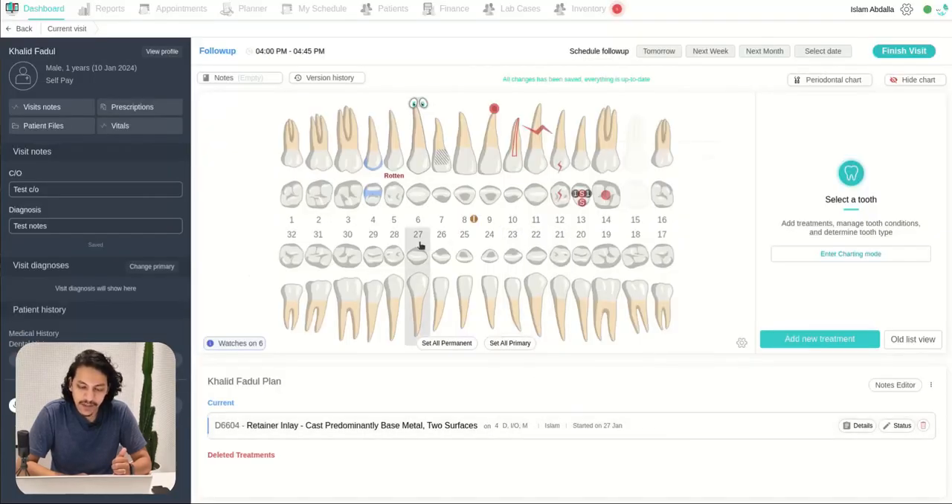
Step: Select tooth 20 and browse its filling treatments filtered by Composite and by Amalgam, without adding one
{"action": "left_click", "coordinate": [580, 269]}
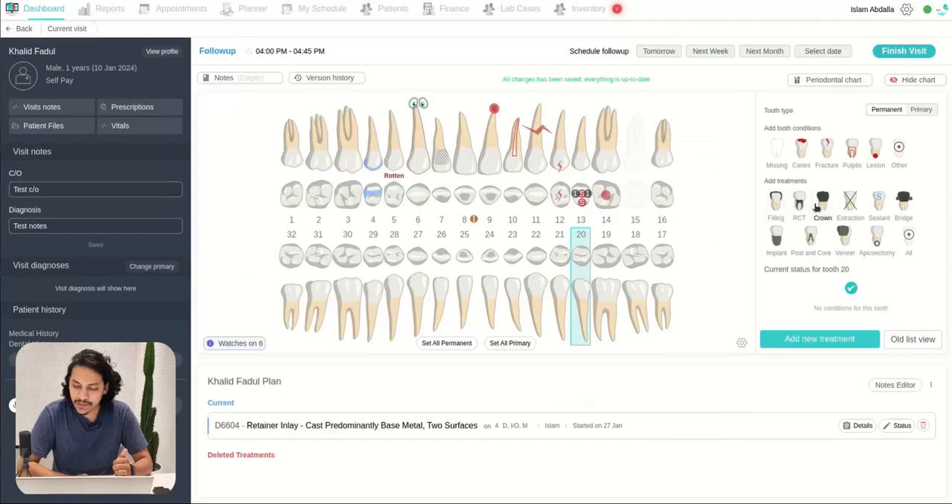
{"action": "left_click", "coordinate": [776, 200]}
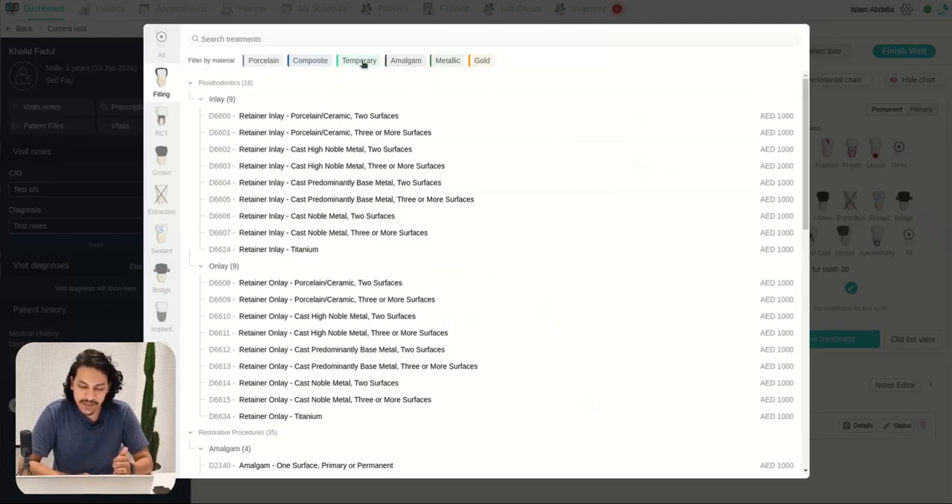
{"action": "left_click", "coordinate": [320, 62]}
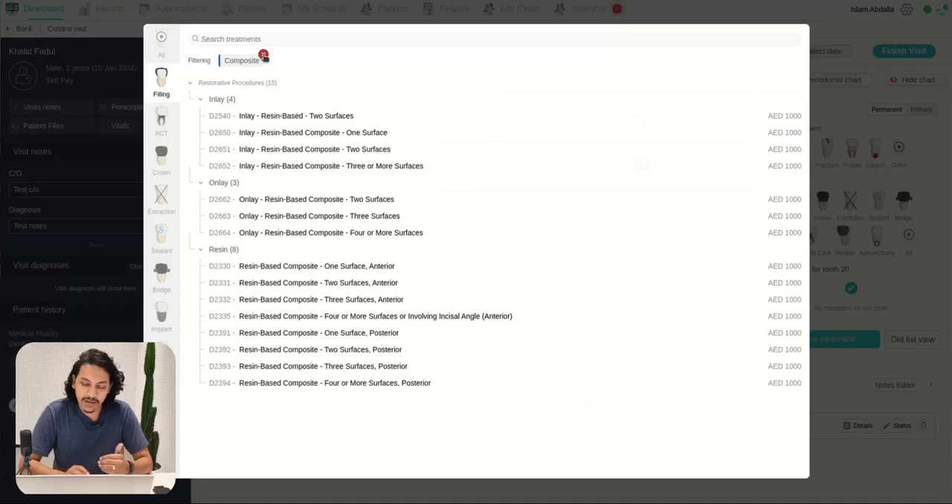
{"action": "left_click", "coordinate": [264, 57]}
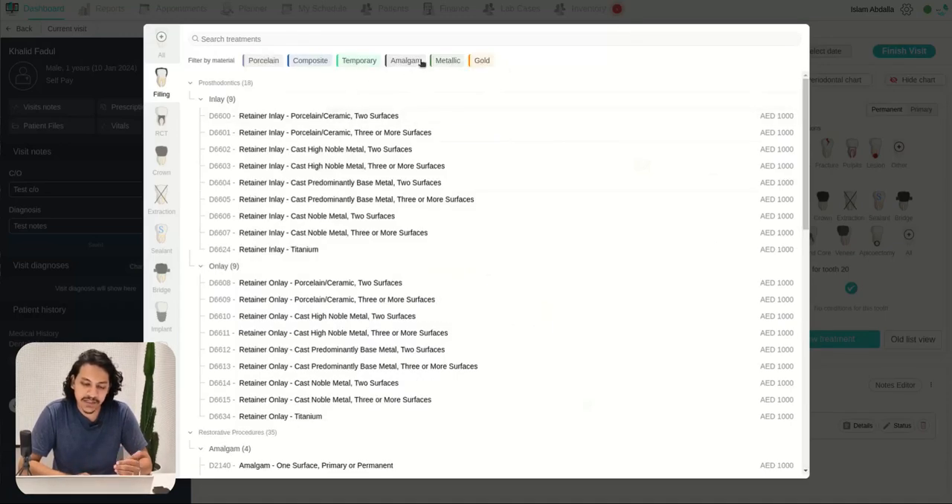
{"action": "left_click", "coordinate": [405, 61]}
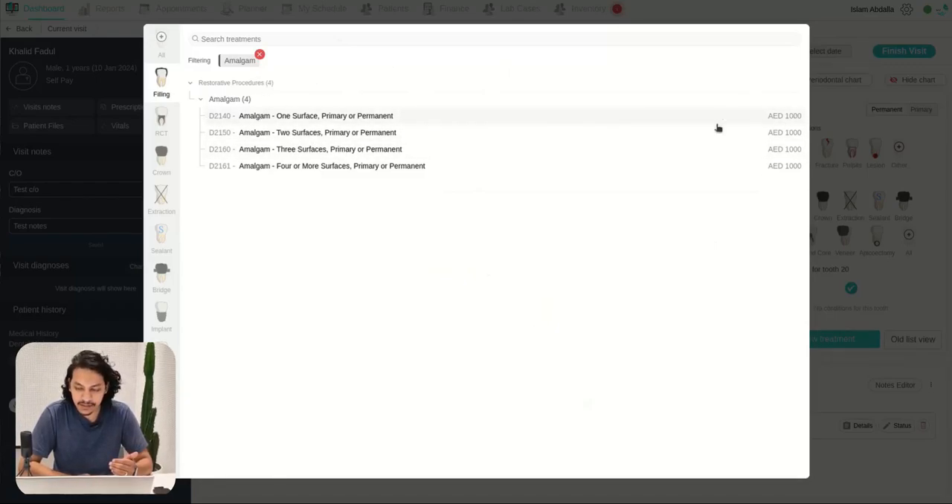
{"action": "left_click", "coordinate": [463, 135]}
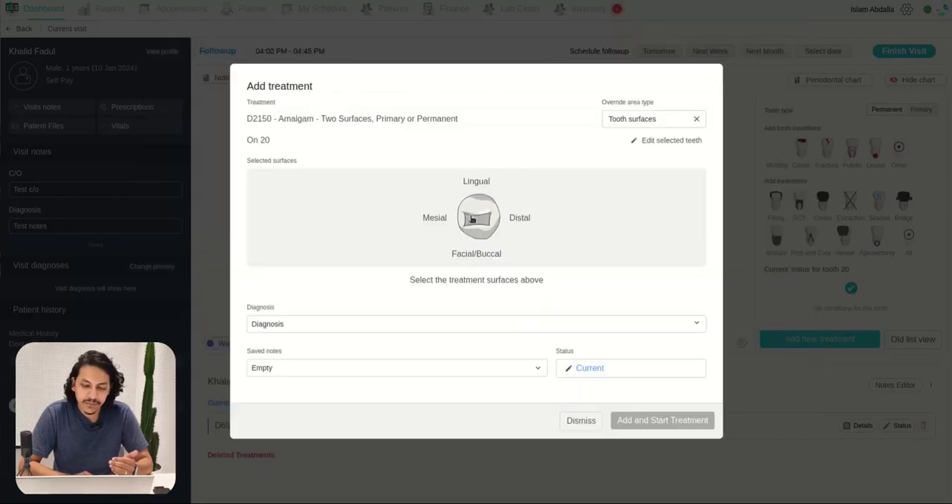
{"action": "left_click", "coordinate": [577, 420]}
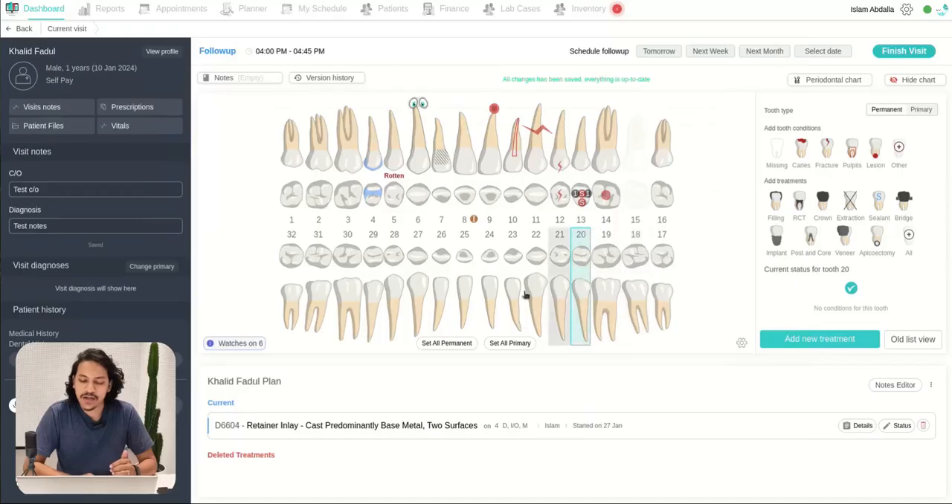
Step: Add the D2929 Prefabricated Porcelain/Ceramic Crown - Primary Tooth to tooth 20 with the status Existing
{"action": "left_click", "coordinate": [828, 215]}
{"action": "left_click", "coordinate": [288, 68]}
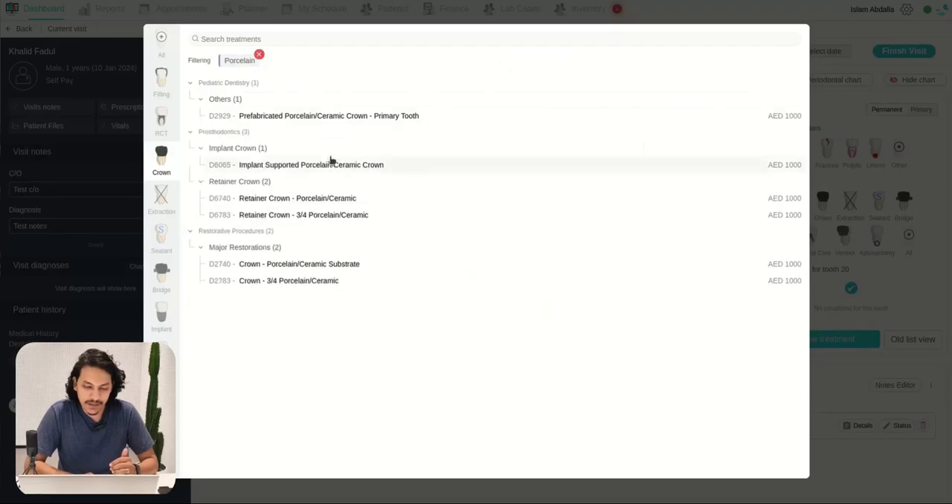
{"action": "left_click", "coordinate": [349, 121]}
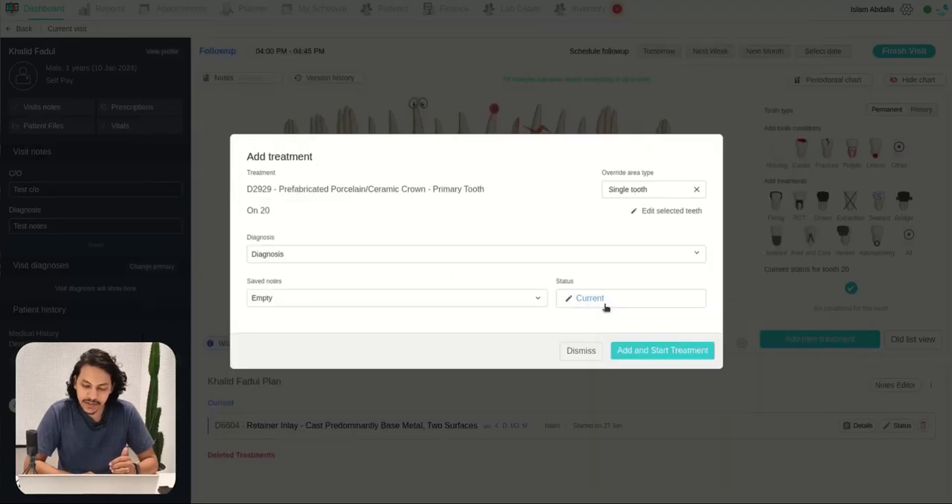
{"action": "left_click", "coordinate": [567, 306]}
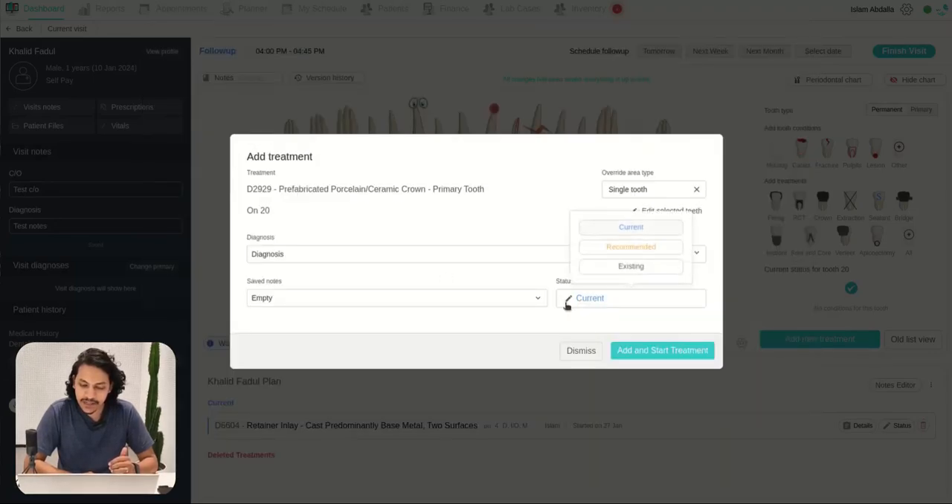
{"action": "left_click", "coordinate": [628, 266]}
{"action": "left_click", "coordinate": [664, 350]}
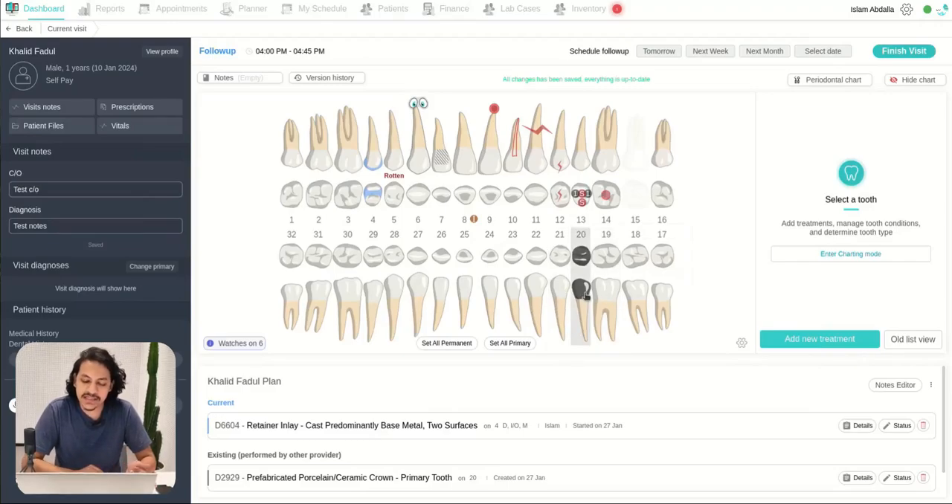
Step: Set the chart's color usage to For Materials
{"action": "left_click", "coordinate": [585, 294]}
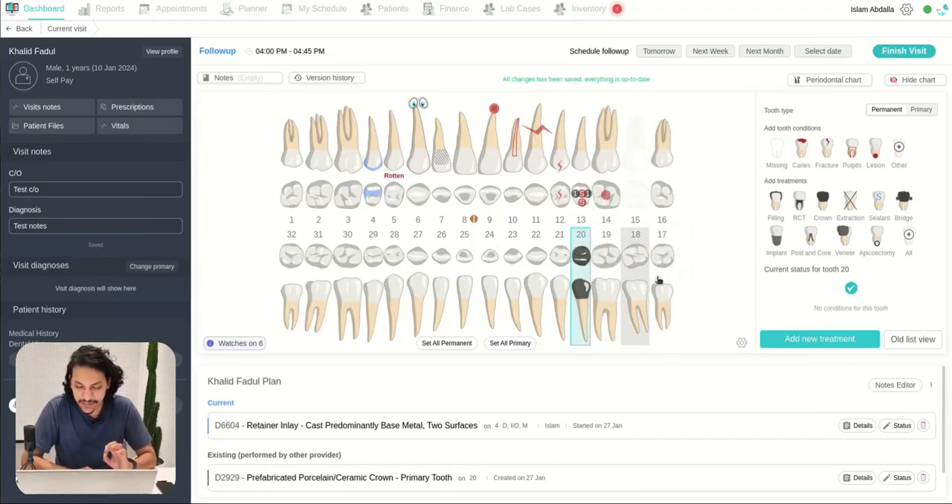
{"action": "left_click", "coordinate": [742, 345]}
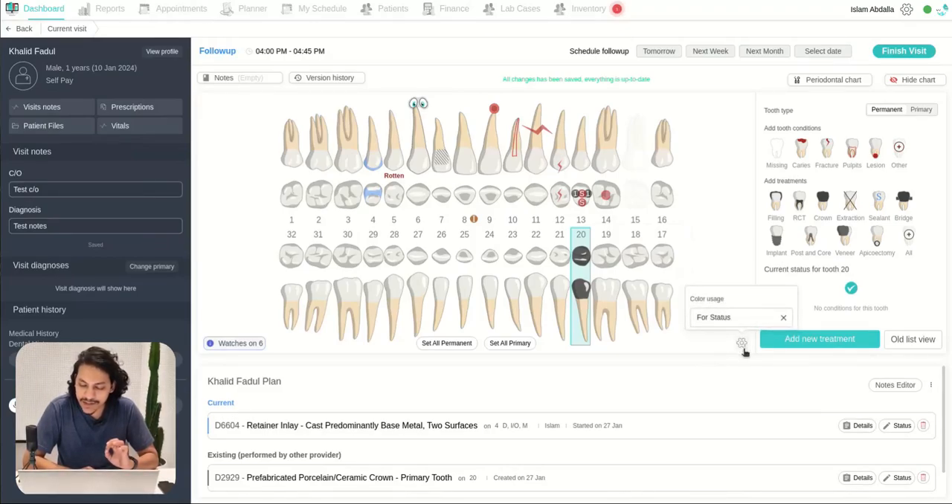
{"action": "left_click", "coordinate": [726, 320]}
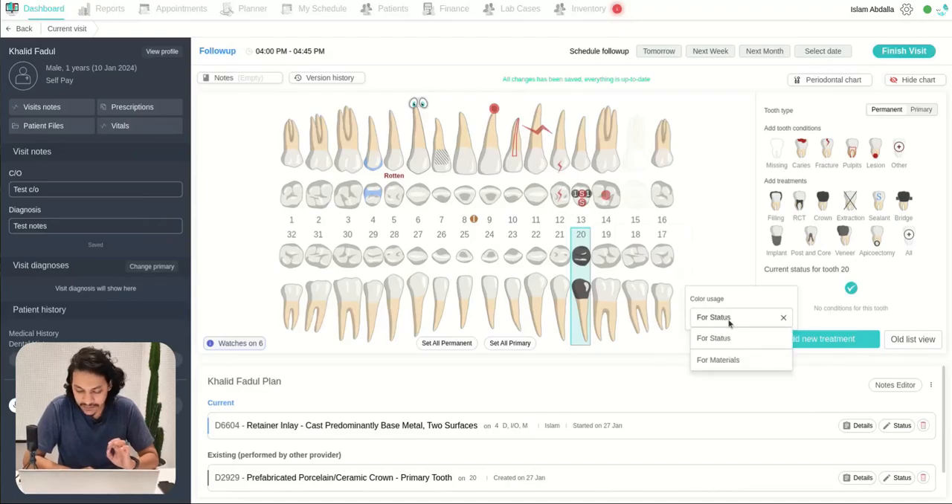
{"action": "left_click", "coordinate": [730, 361]}
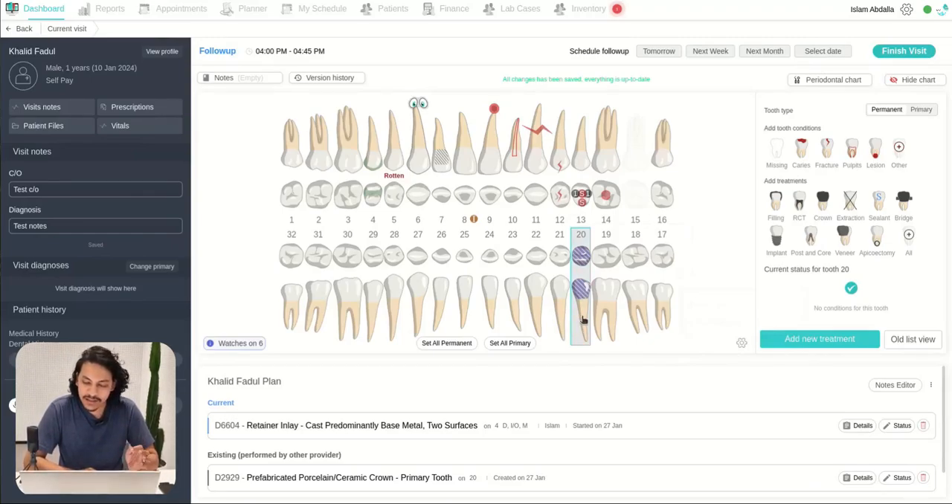
Step: Choose the D2420 Gold Foil - Two Surfaces filling for tooth 27 and select its distal and incisal/occlusal surfaces
{"action": "left_click", "coordinate": [415, 264]}
{"action": "left_click", "coordinate": [415, 264]}
{"action": "left_click", "coordinate": [414, 263]}
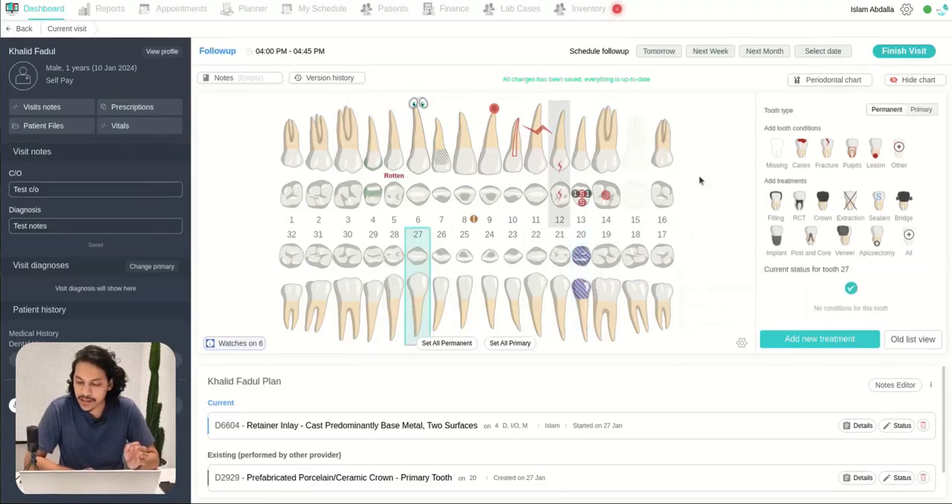
{"action": "left_click", "coordinate": [776, 199]}
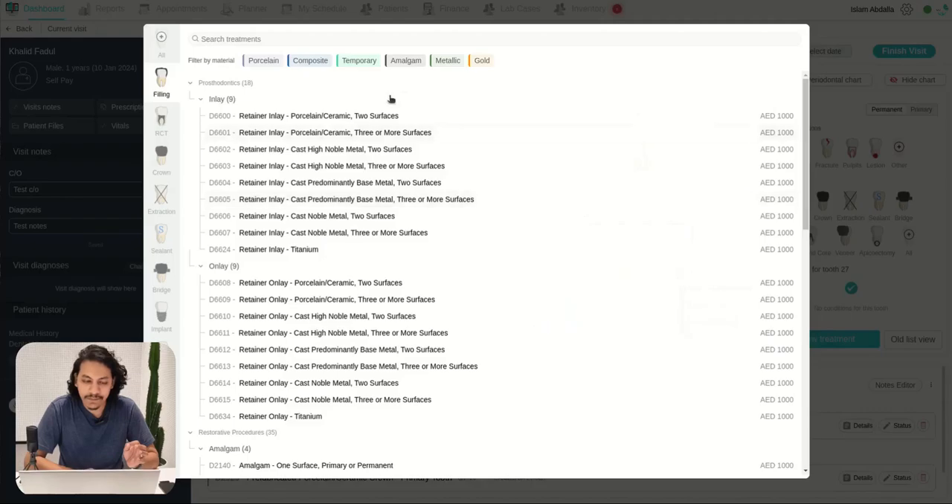
{"action": "left_click", "coordinate": [480, 61]}
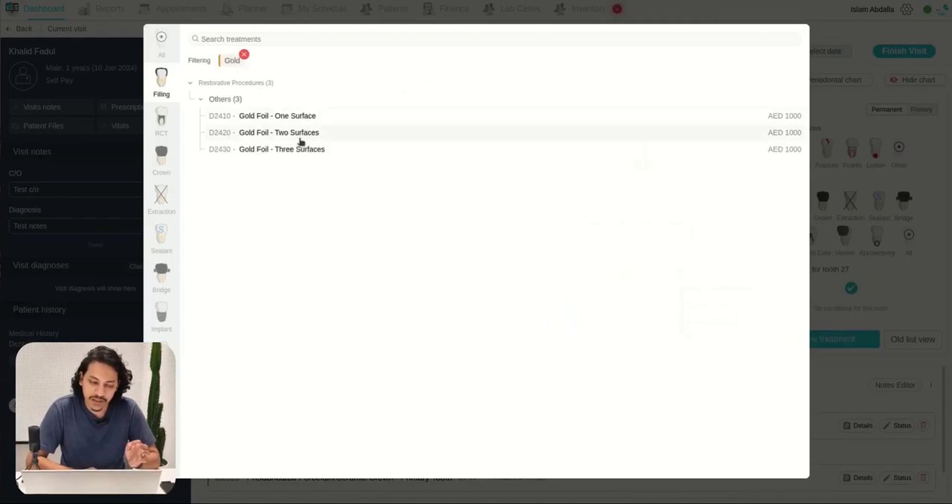
{"action": "left_click", "coordinate": [301, 137]}
{"action": "left_click", "coordinate": [459, 219]}
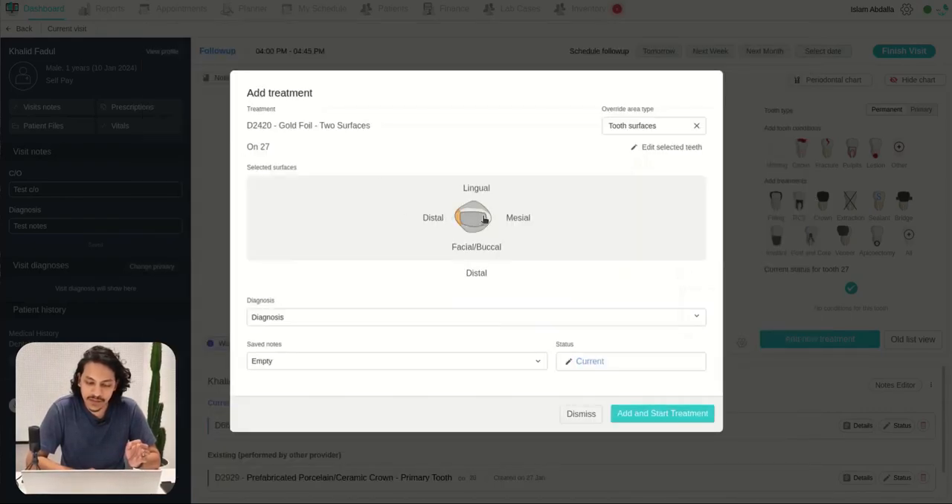
{"action": "left_click", "coordinate": [476, 217]}
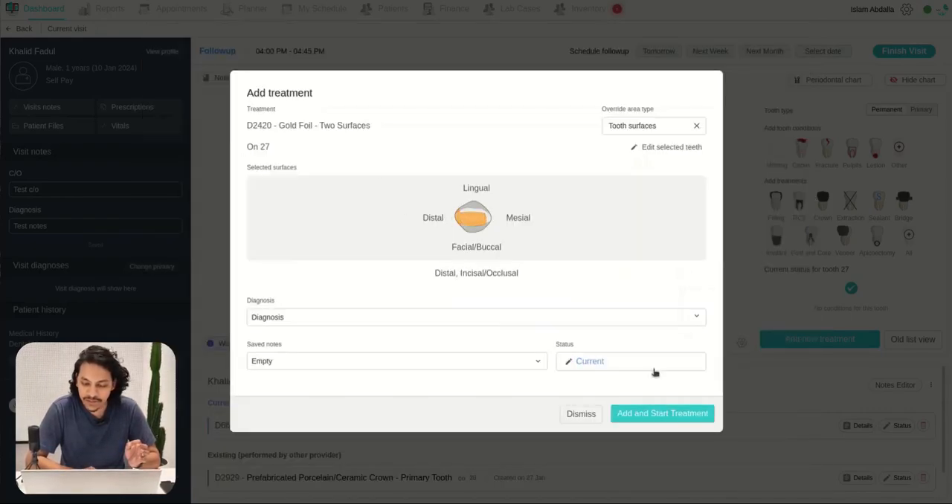
Step: Preview the Existing and Recommended statuses for the gold foil filling, and add it with the status Current
{"action": "left_click", "coordinate": [588, 362]}
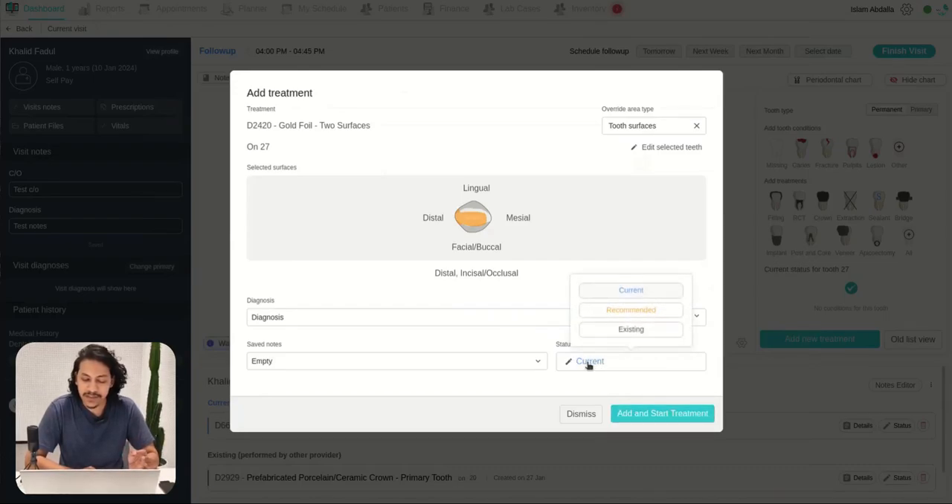
{"action": "left_click", "coordinate": [636, 332]}
{"action": "left_click", "coordinate": [614, 361]}
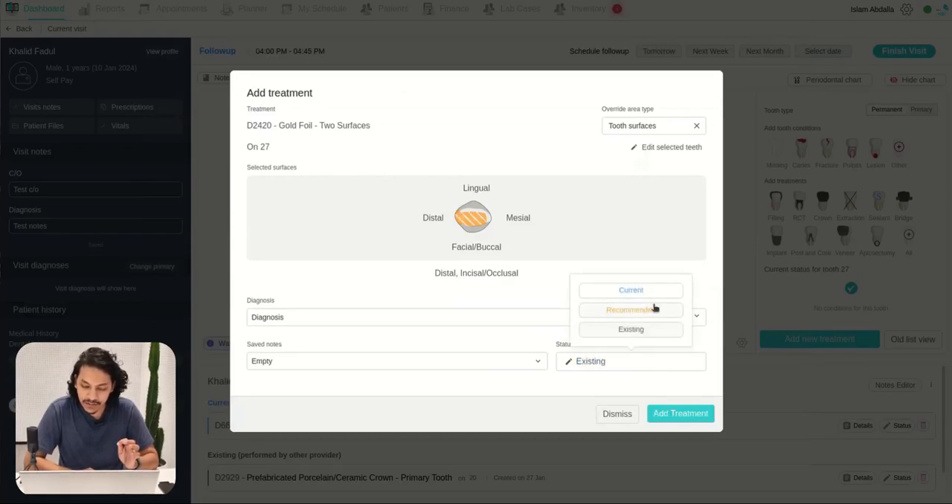
{"action": "left_click", "coordinate": [655, 307]}
{"action": "left_click", "coordinate": [616, 361]}
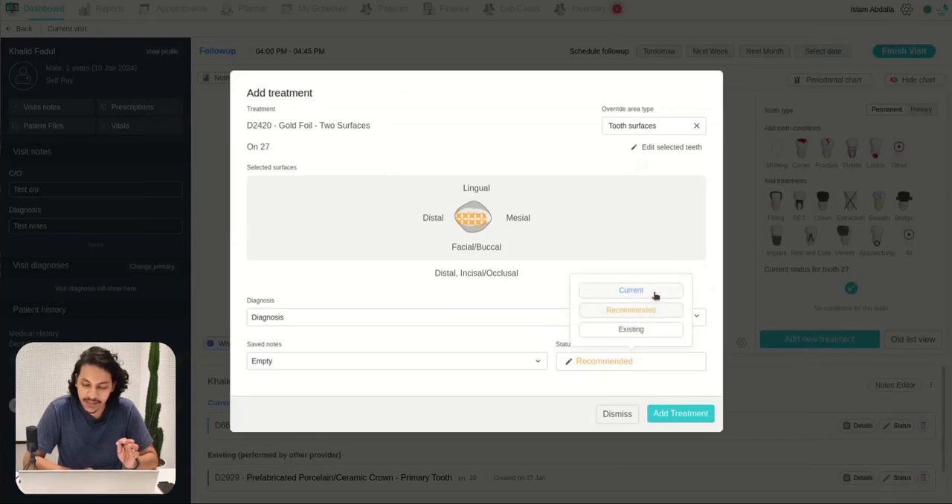
{"action": "left_click", "coordinate": [654, 292]}
{"action": "left_click", "coordinate": [678, 413]}
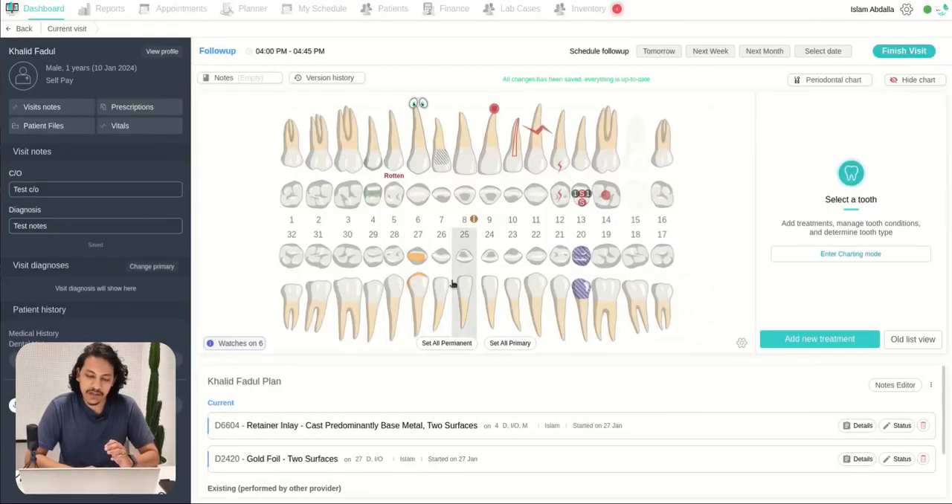
Step: Switch the chart's color usage back to For Status
{"action": "left_click", "coordinate": [742, 343]}
{"action": "left_click", "coordinate": [747, 318]}
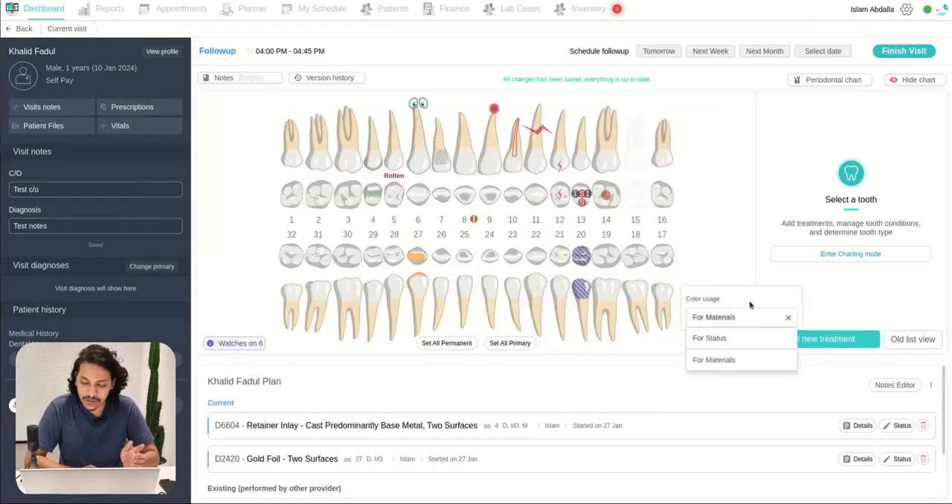
{"action": "left_click", "coordinate": [735, 340]}
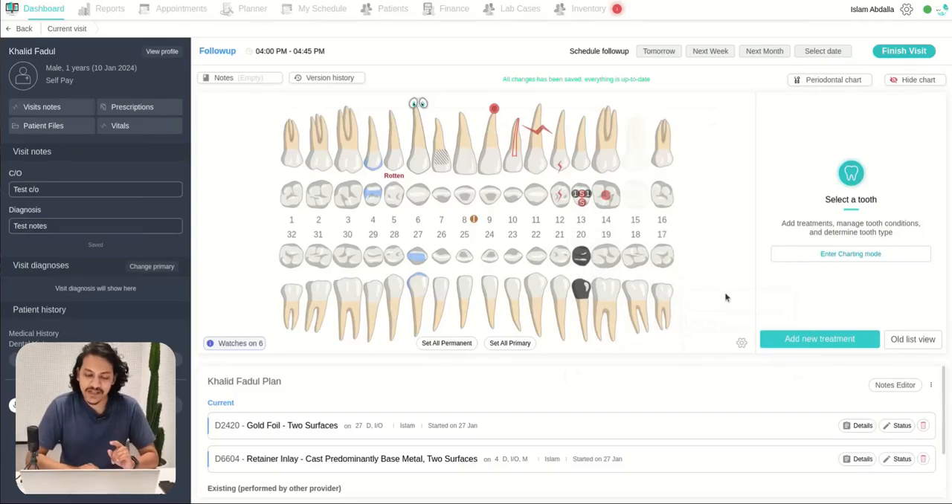
Step: Mark teeth 26, 24 and 22 as missing in one go
{"action": "left_click", "coordinate": [443, 282]}
{"action": "left_click", "coordinate": [488, 319]}
{"action": "left_click", "coordinate": [540, 312]}
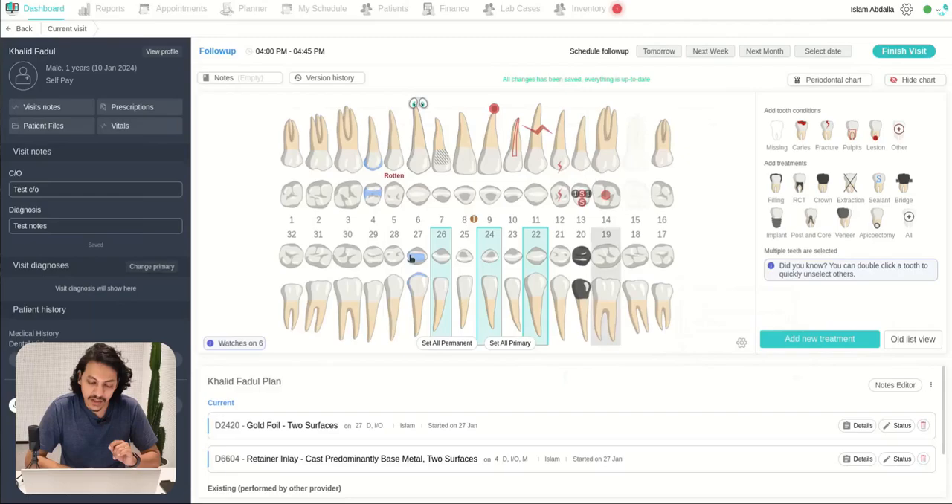
{"action": "left_click", "coordinate": [777, 145]}
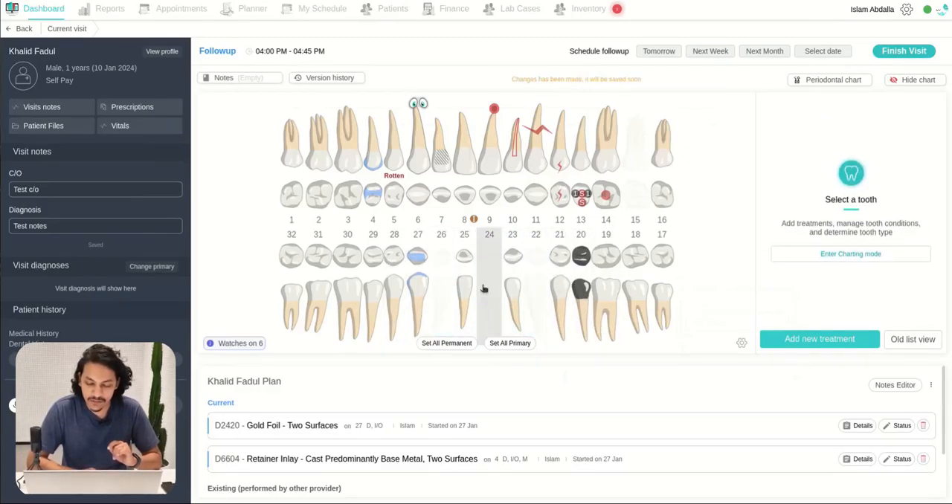
Step: Add the D2961 Labial Veneer (Resin Laminate) - Laboratory treatment to teeth 2 and 3 together, with the status Current
{"action": "left_click", "coordinate": [319, 201]}
{"action": "left_click", "coordinate": [347, 200]}
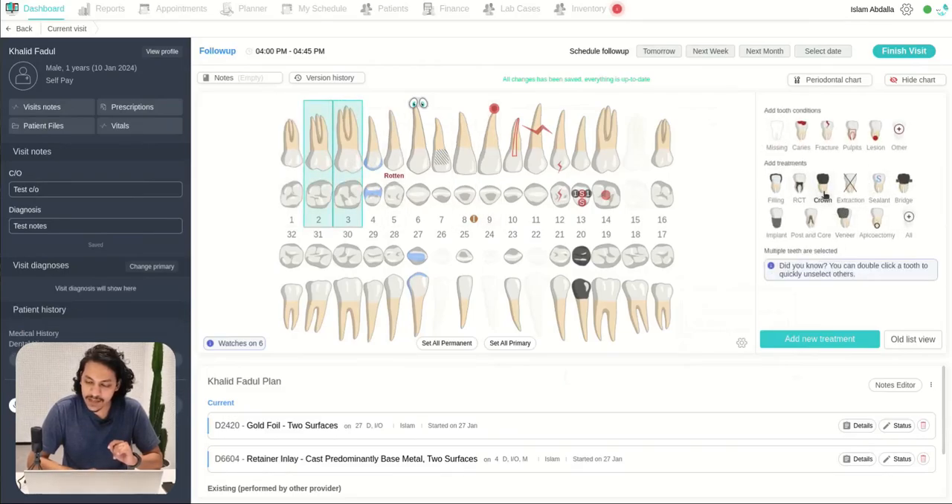
{"action": "left_click", "coordinate": [843, 218]}
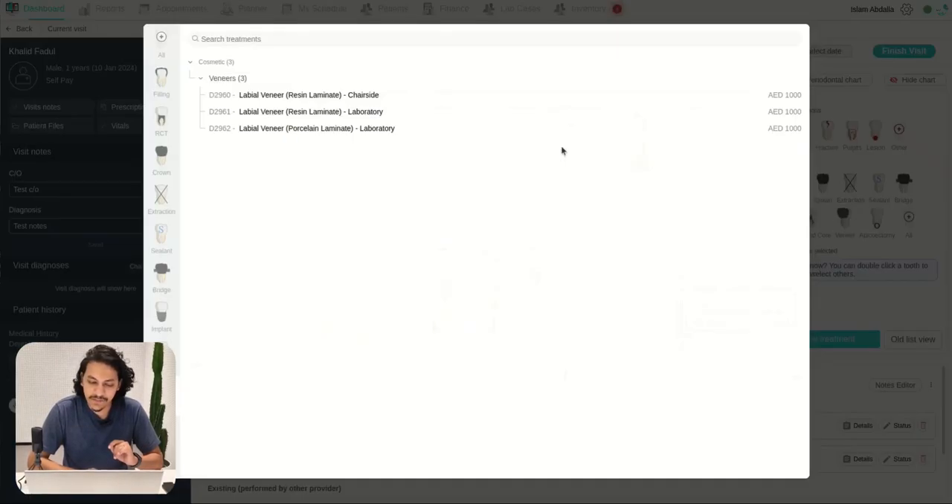
{"action": "left_click", "coordinate": [385, 113]}
{"action": "left_click", "coordinate": [657, 362]}
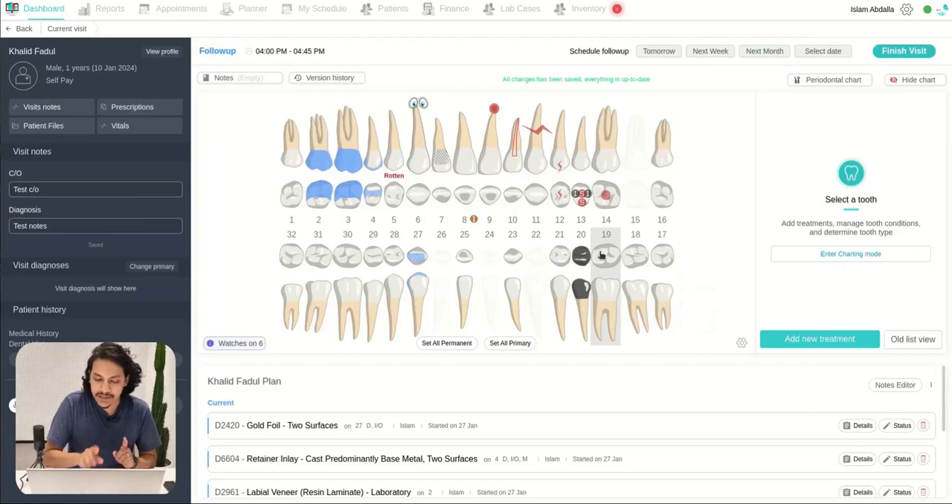
Step: Switch the dental chart to charting mode and record a crown fracture on teeth 7 and 5 together
{"action": "key", "text": "c"}
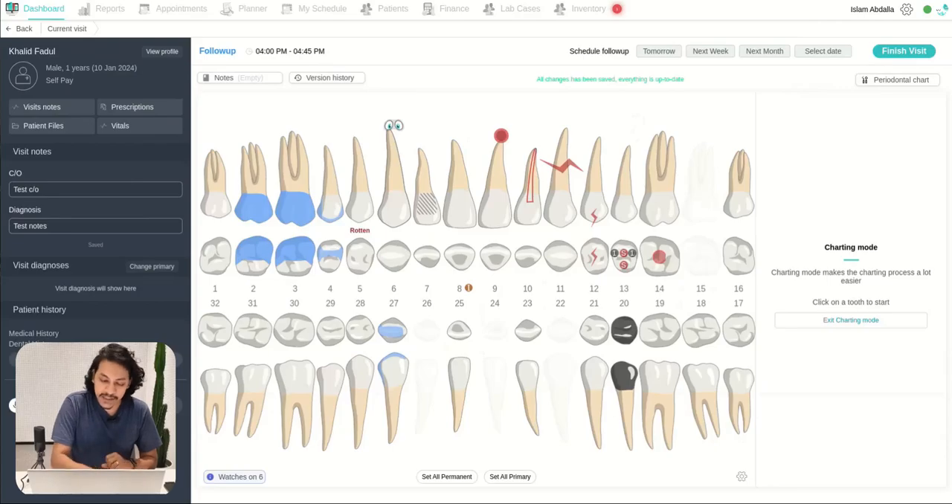
{"action": "left_click", "coordinate": [437, 211]}
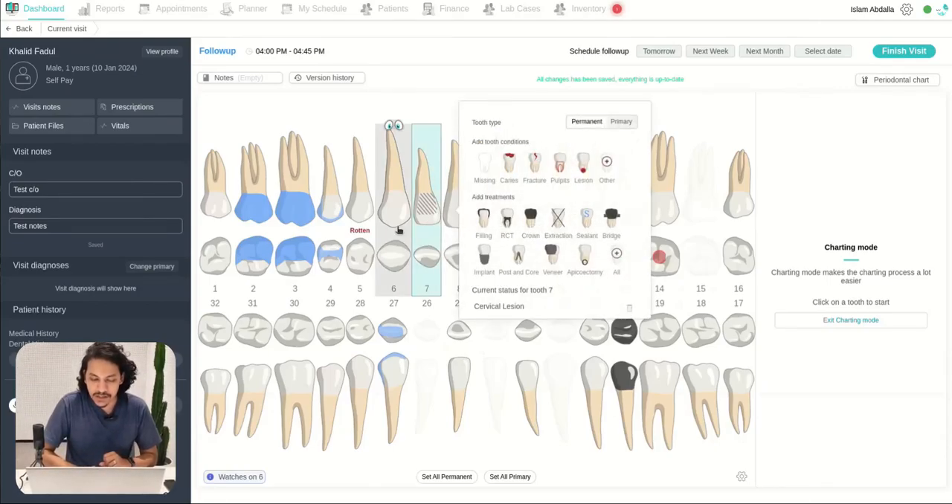
{"action": "left_click", "coordinate": [357, 210]}
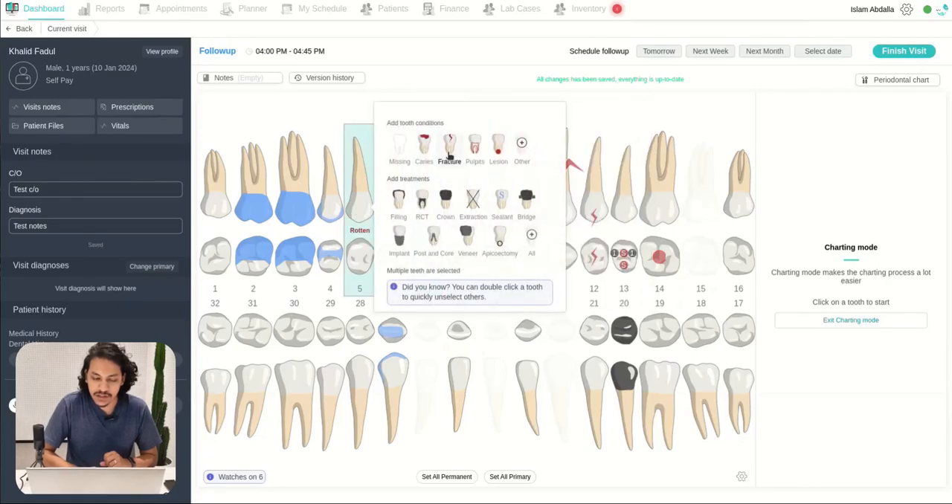
{"action": "left_click", "coordinate": [451, 162]}
{"action": "left_click", "coordinate": [467, 188]}
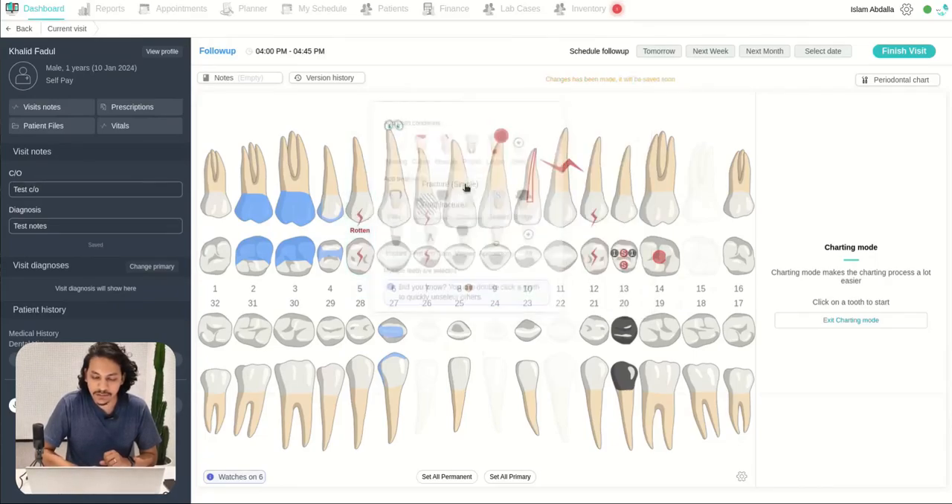
Step: Record a lesion on tooth 11 in charting mode
{"action": "left_click", "coordinate": [563, 199]}
{"action": "left_click", "coordinate": [703, 152]}
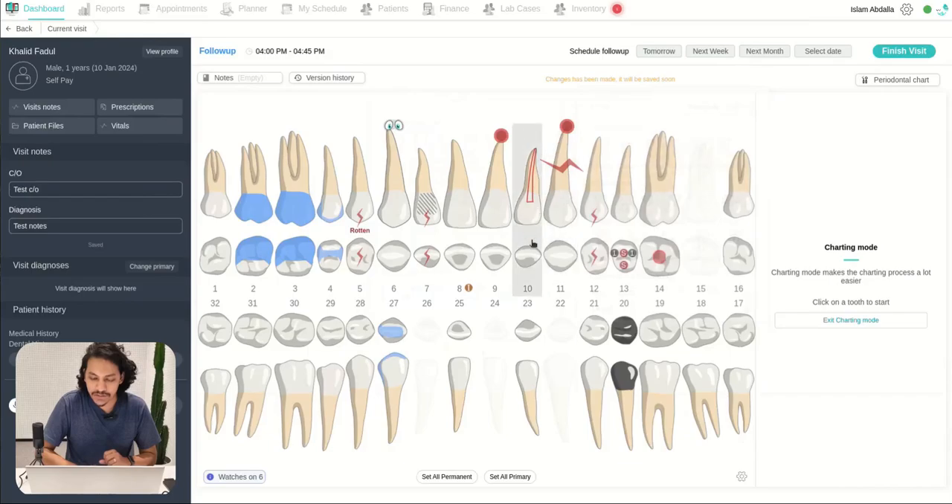